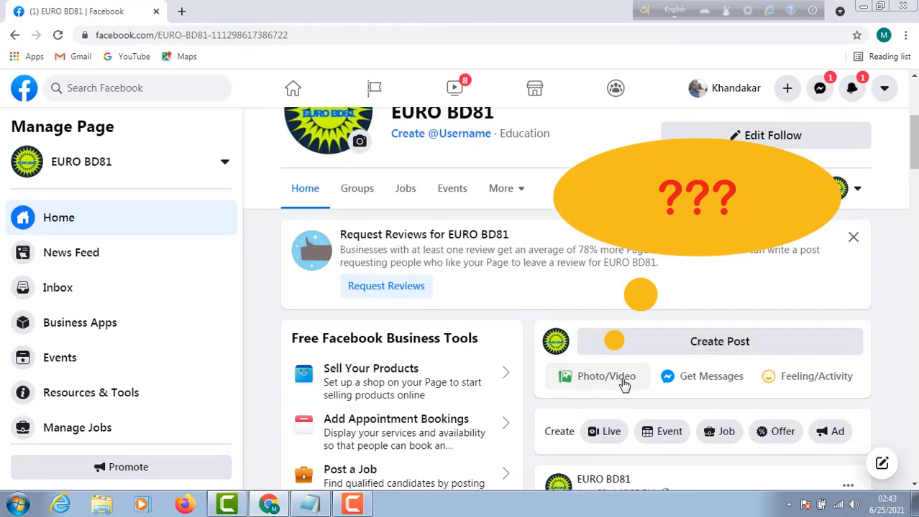
Choose the desktop image 20210624_043642 as the video's custom thumbnail, and open the video upload options for the EURO BD81 page.
click(596, 385)
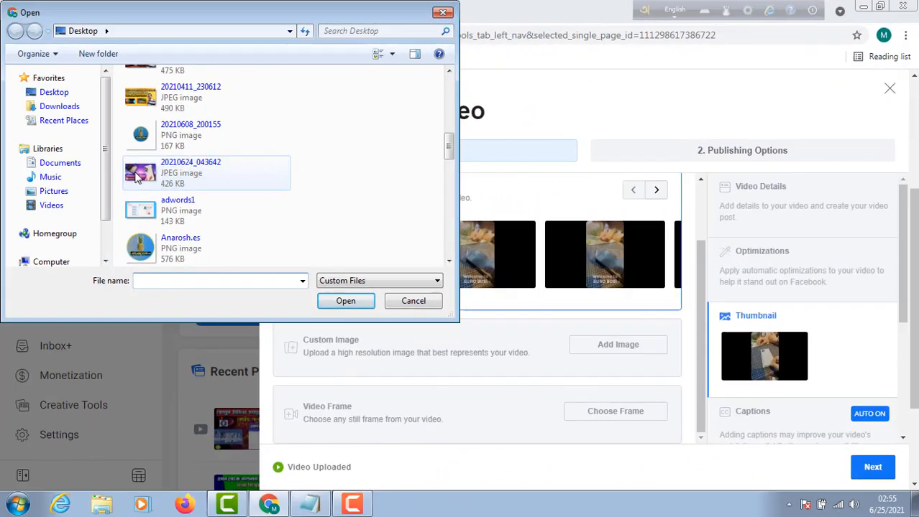
click(137, 177)
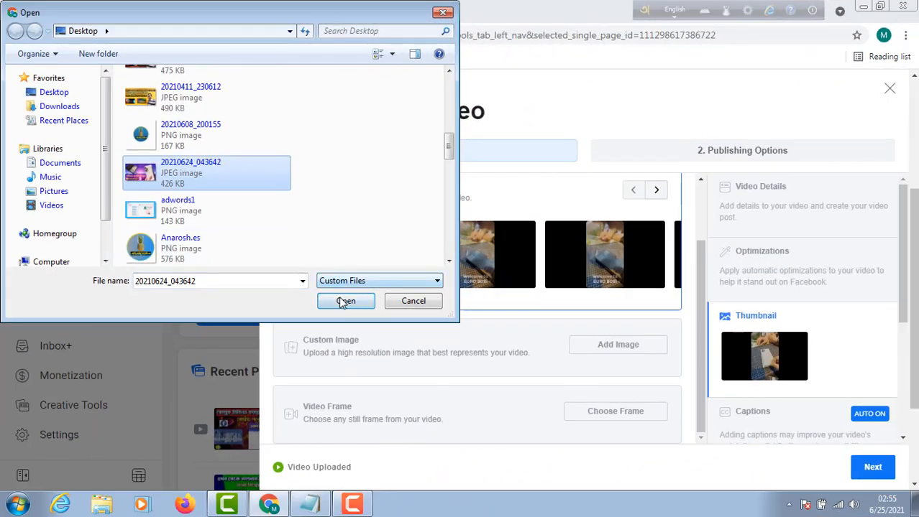
click(344, 301)
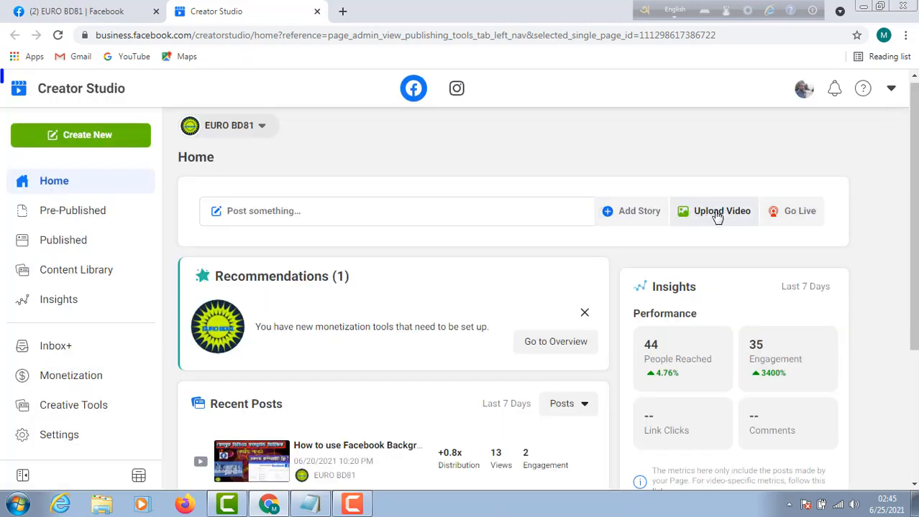
click(712, 215)
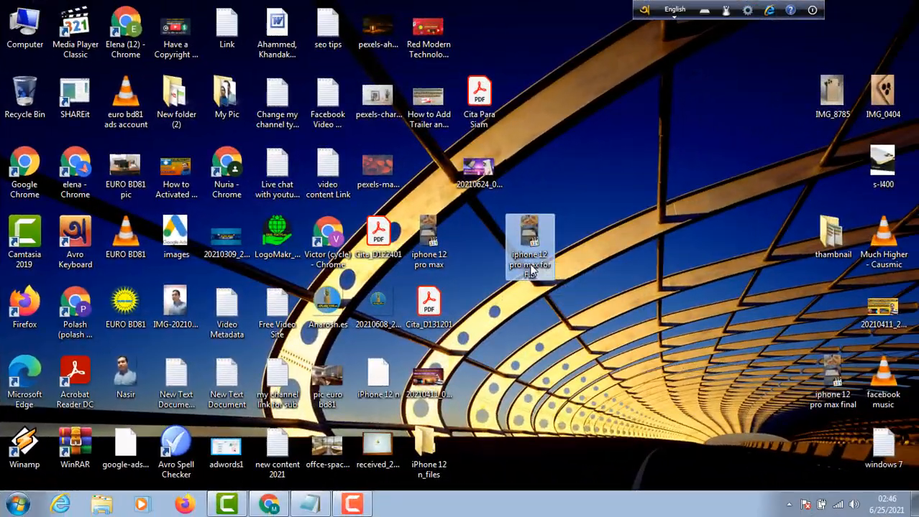
Clear the Title metadata in the properties of the desktop video "iphone 12 pro max for F.B" and apply the change.
right_click(530, 266)
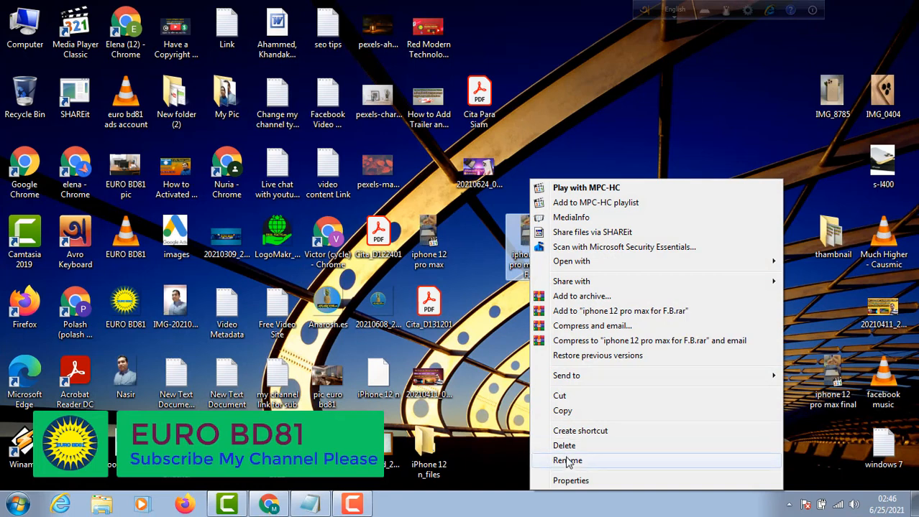
click(579, 480)
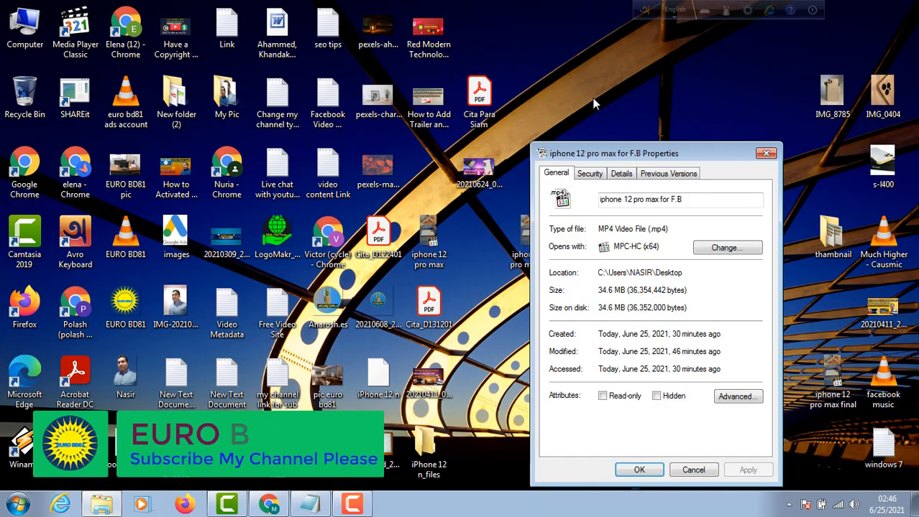
click(621, 174)
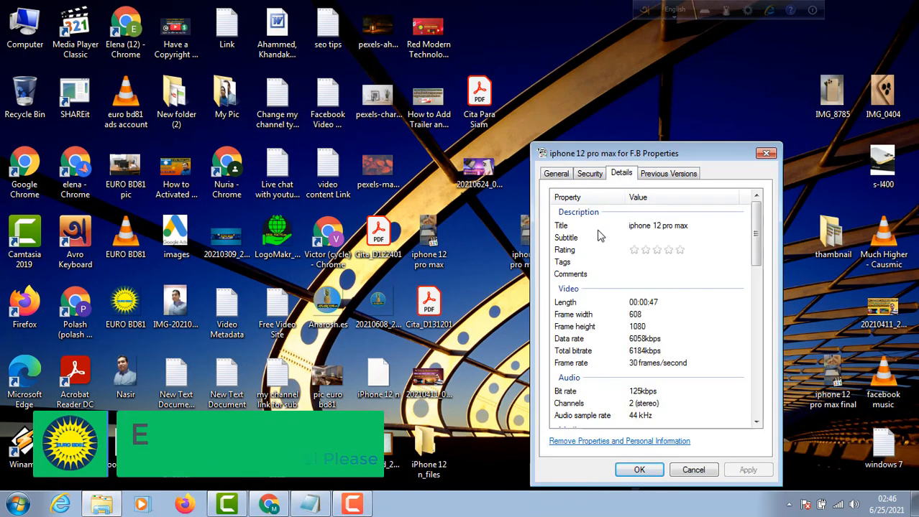
click(690, 226)
key(ctrl+a)
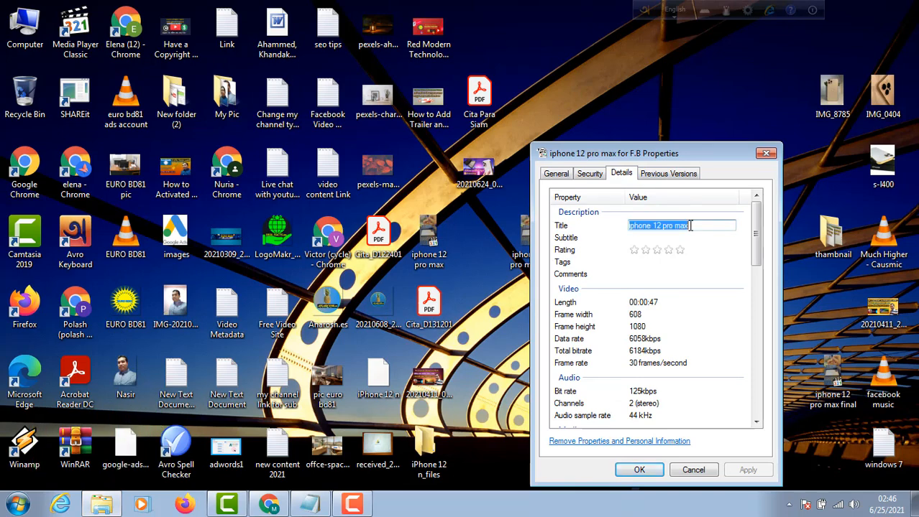
key(BackSpace)
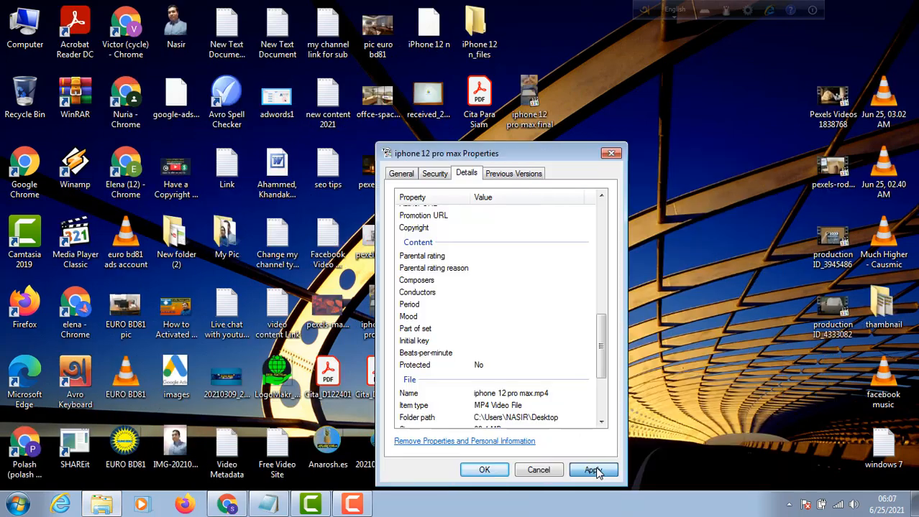
click(593, 471)
click(486, 470)
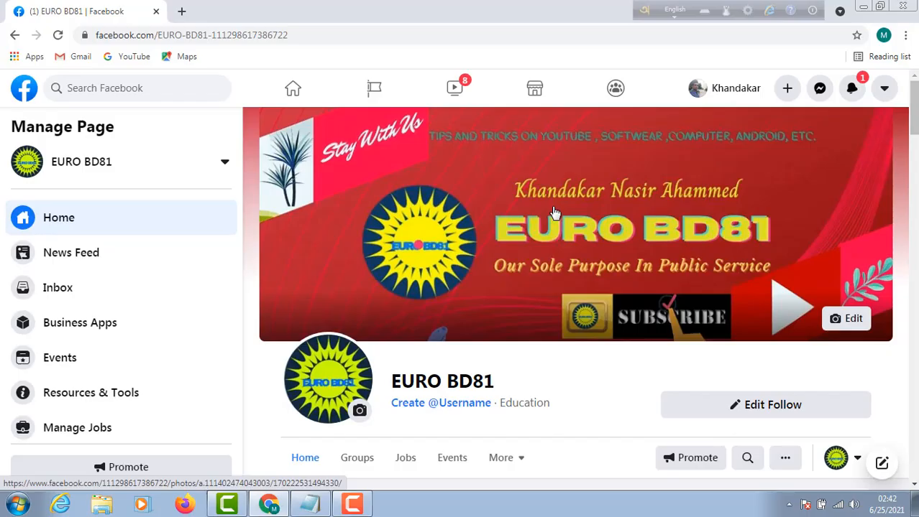
Look over the EURO BD81 Facebook page from its cover image down to the post creation options.
scroll(493, 208, down, 3)
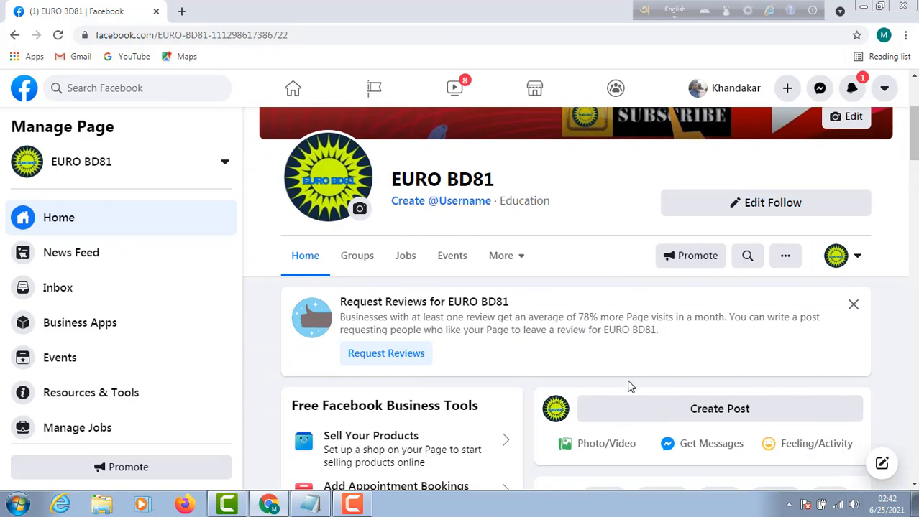
scroll(630, 385, down, 1)
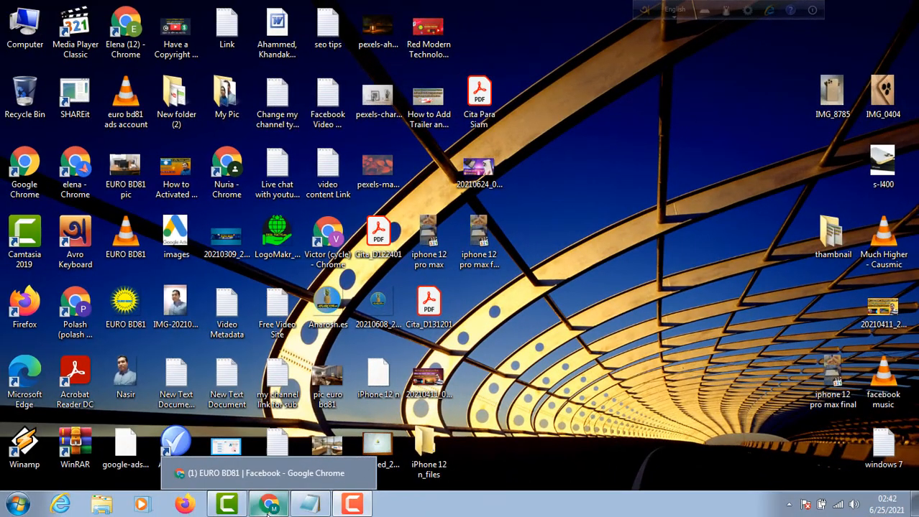
click(267, 507)
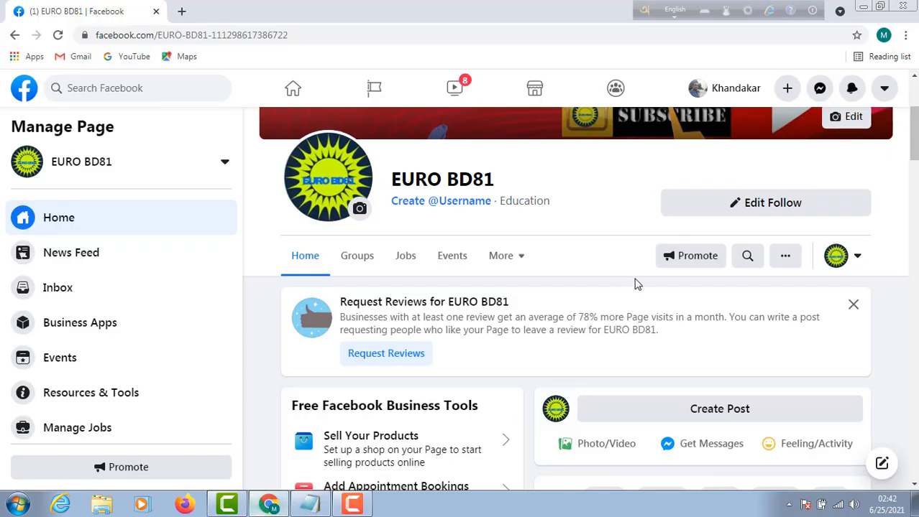
scroll(612, 245, up, 3)
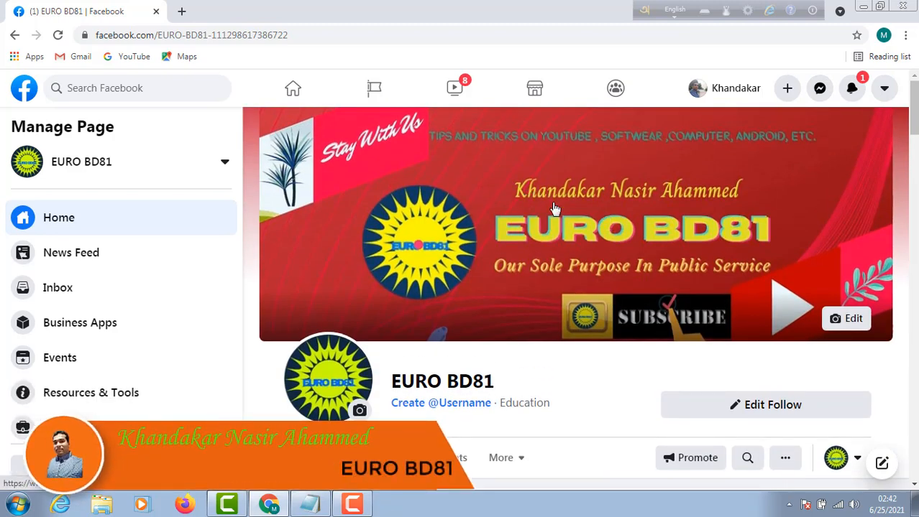
scroll(491, 207, down, 3)
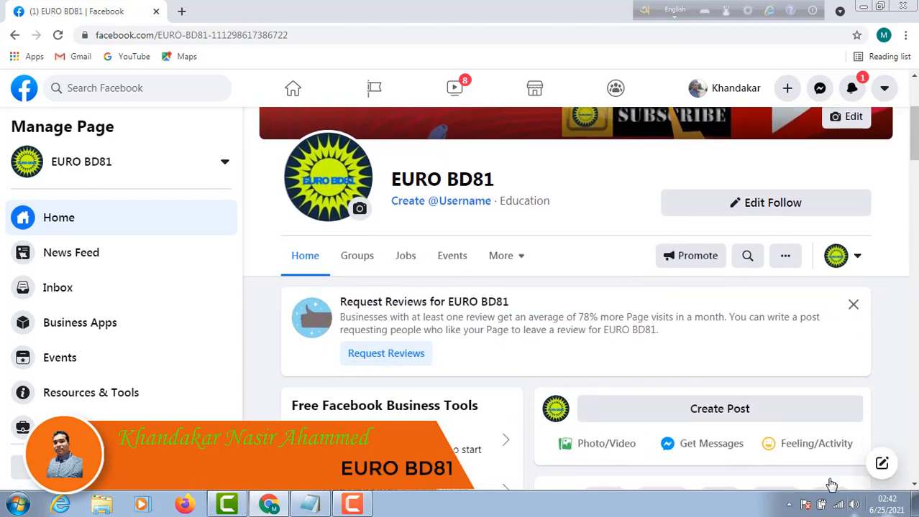
scroll(629, 383, down, 1)
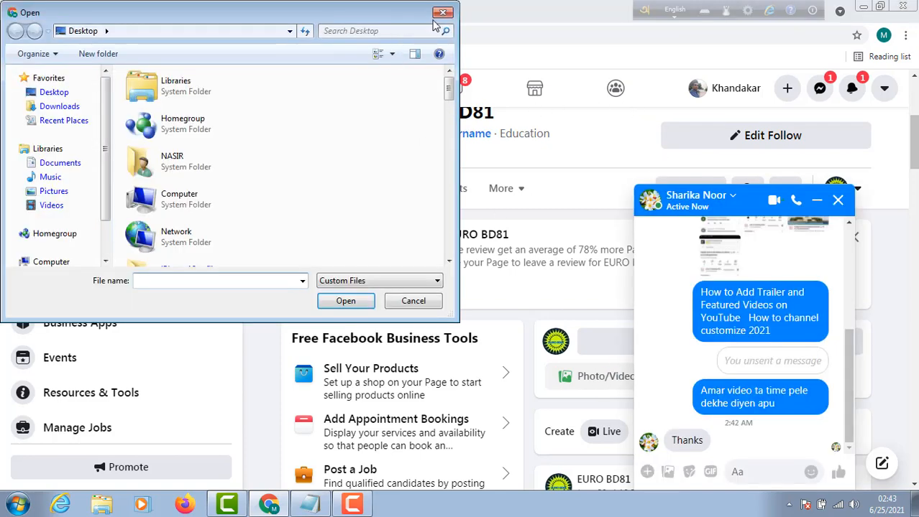
Dismiss the file chooser and the chat window, and open the EURO BD81 page's Publishing Tools.
click(442, 14)
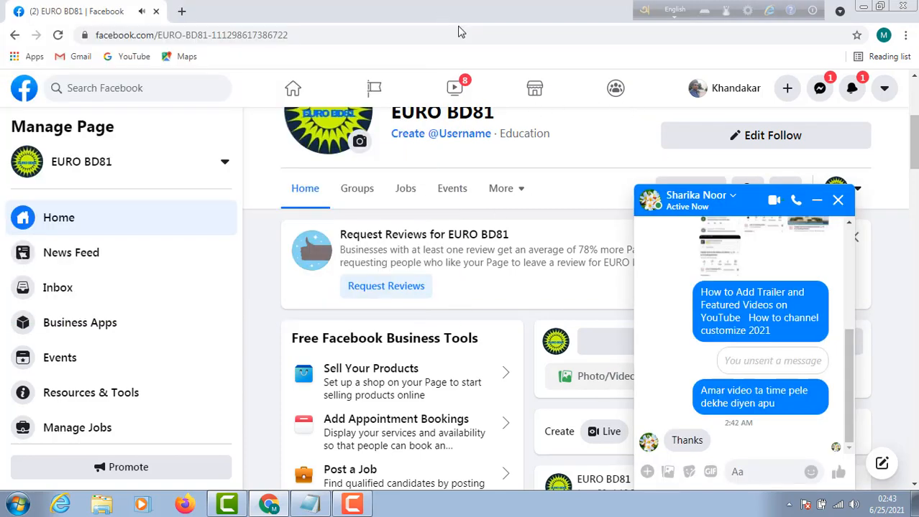
click(838, 202)
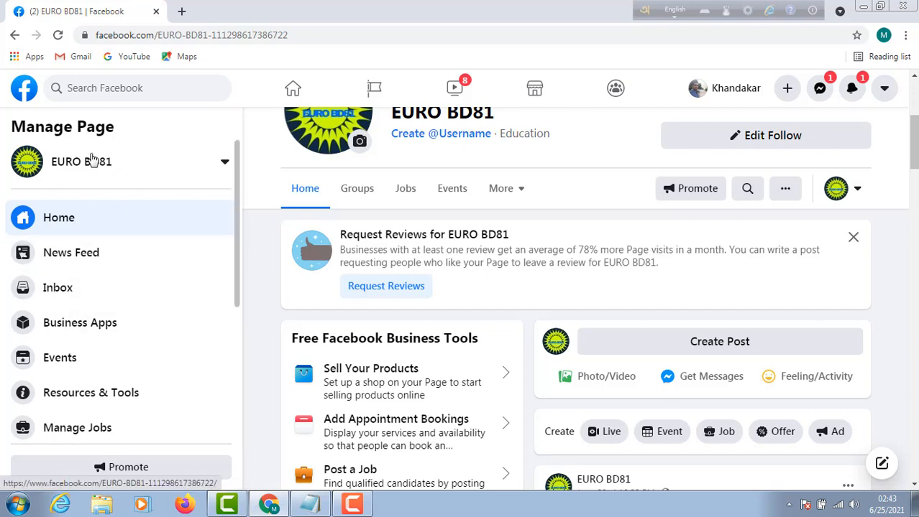
scroll(115, 277, down, 1)
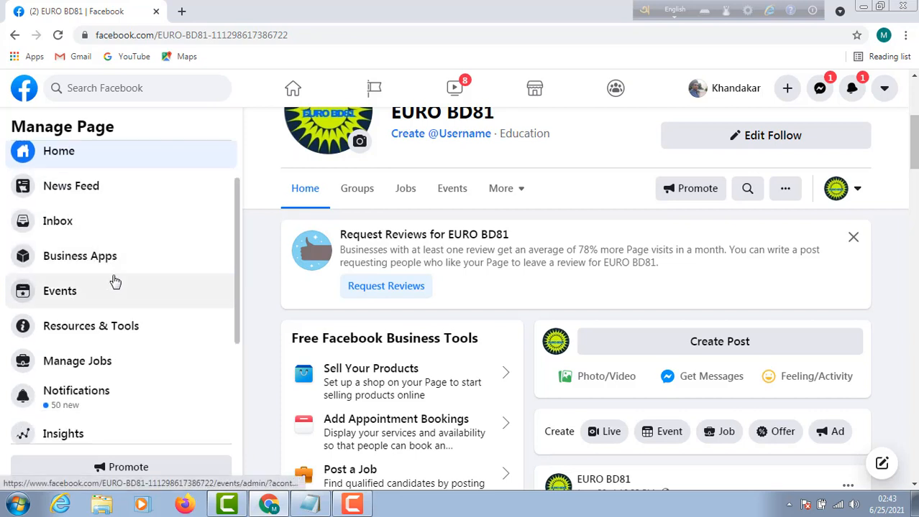
scroll(115, 280, down, 3)
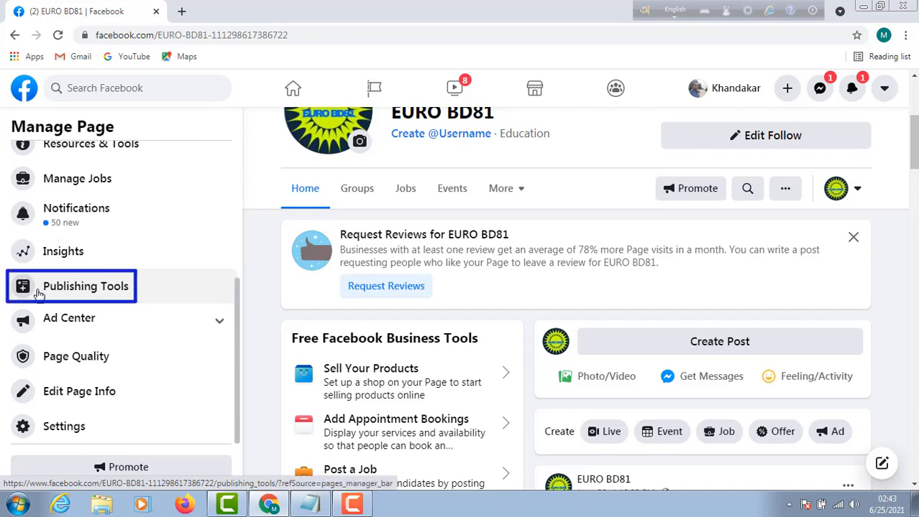
click(68, 291)
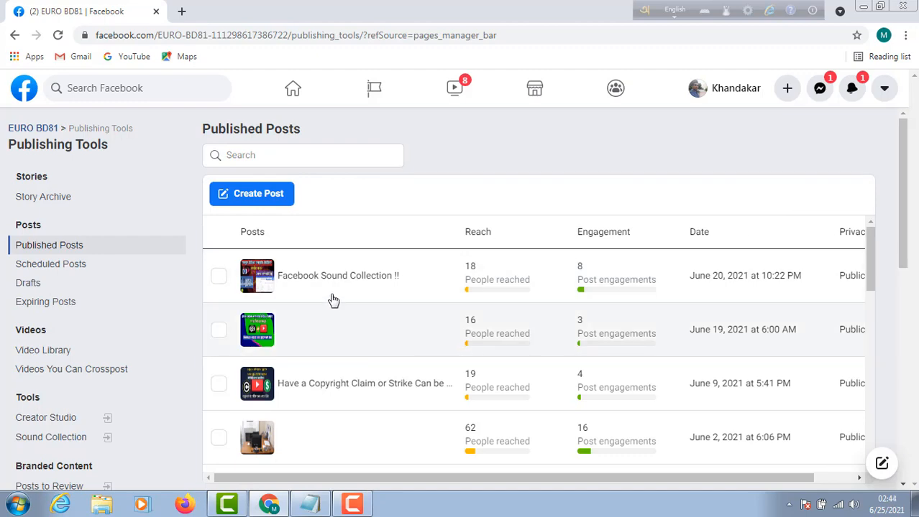
Look through the page's published posts, and open Creator Studio.
scroll(402, 326, down, 8)
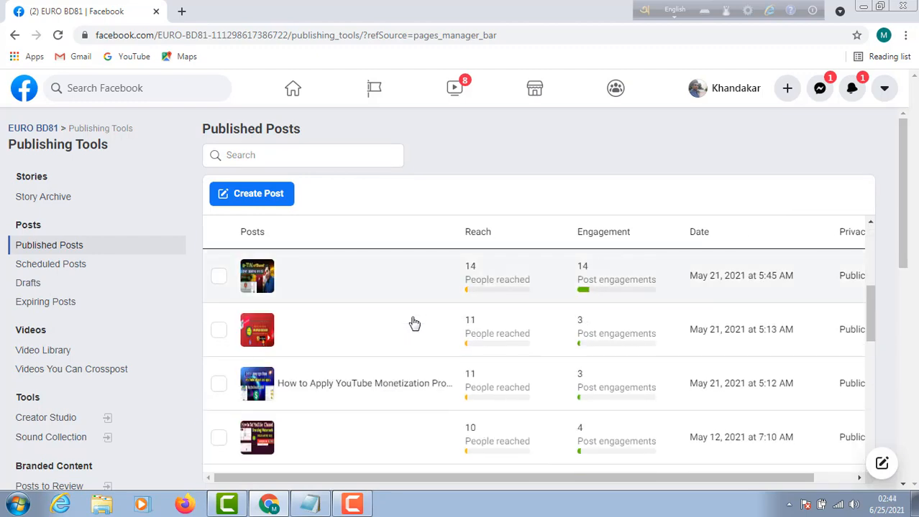
scroll(424, 319, down, 12)
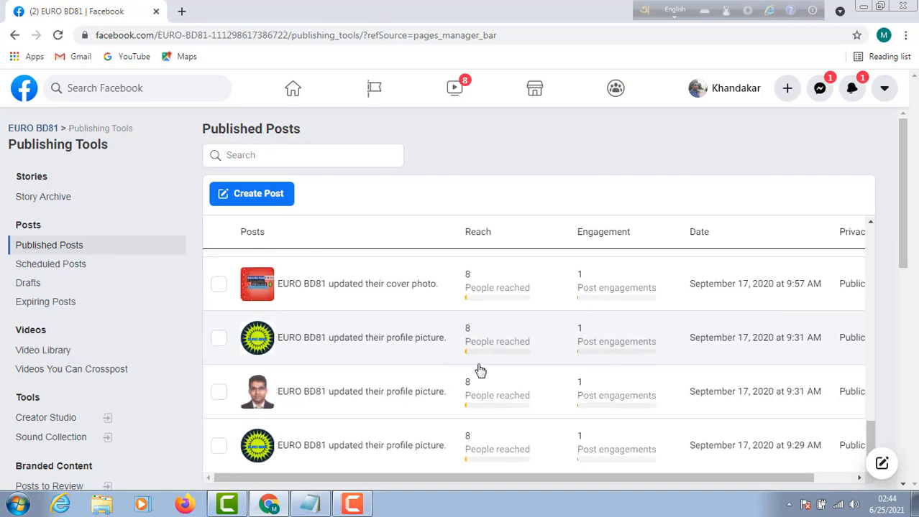
scroll(503, 373, up, 20)
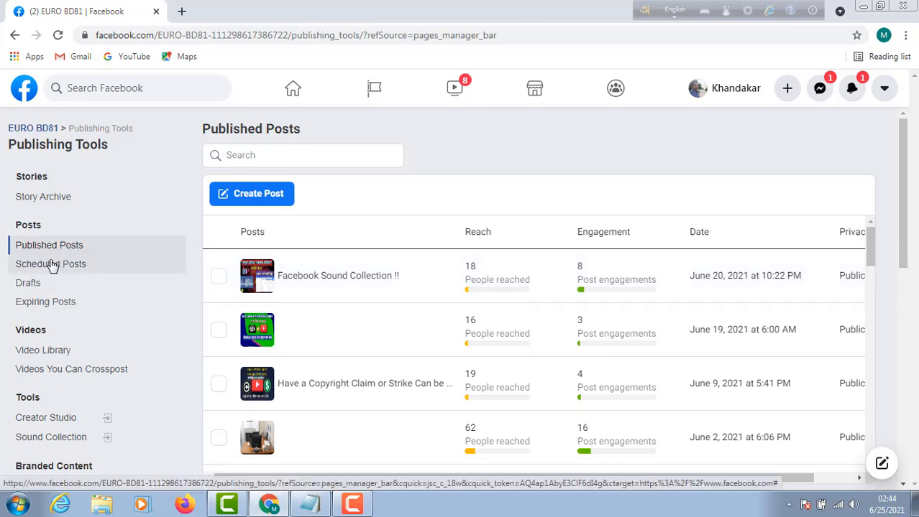
scroll(48, 257, down, 1)
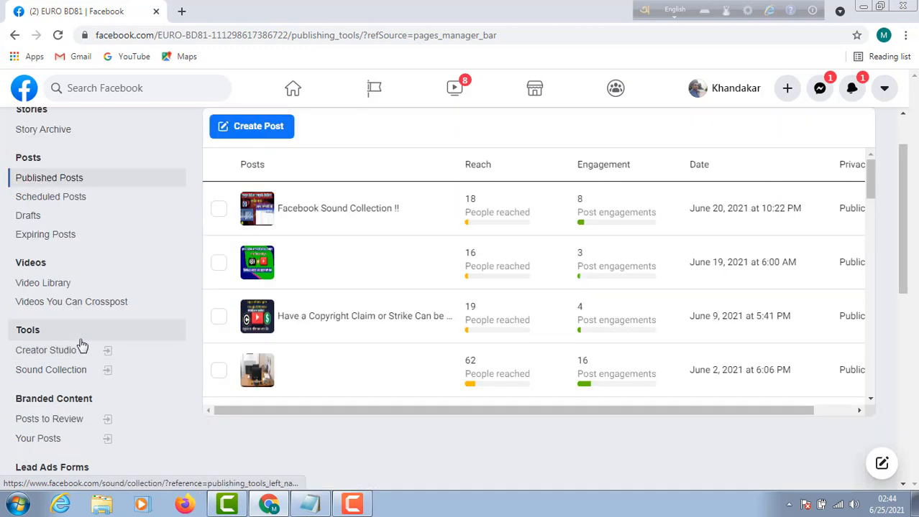
click(45, 352)
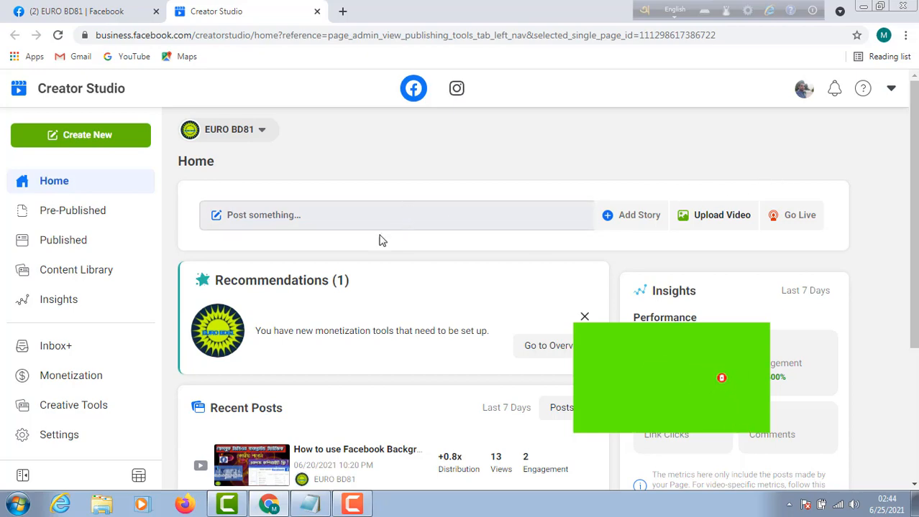
scroll(482, 248, down, 3)
mouse_move(480, 263)
scroll(467, 248, up, 3)
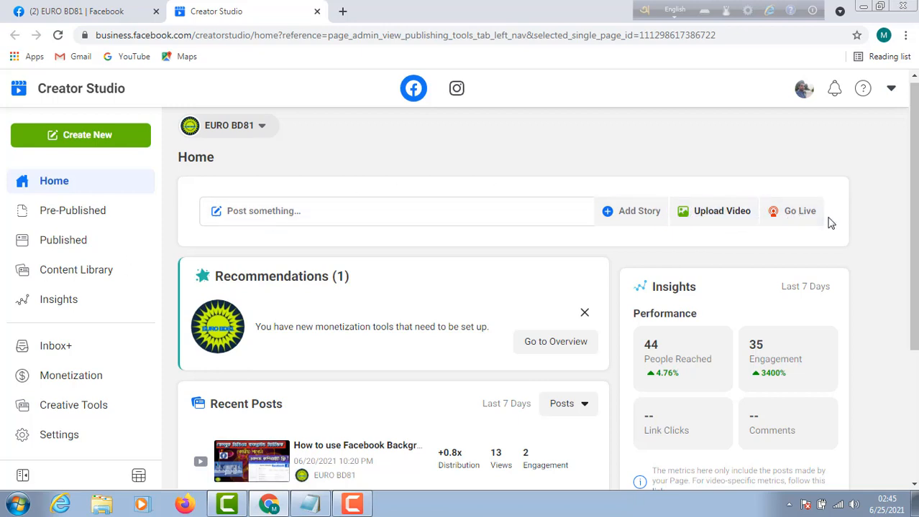
click(711, 217)
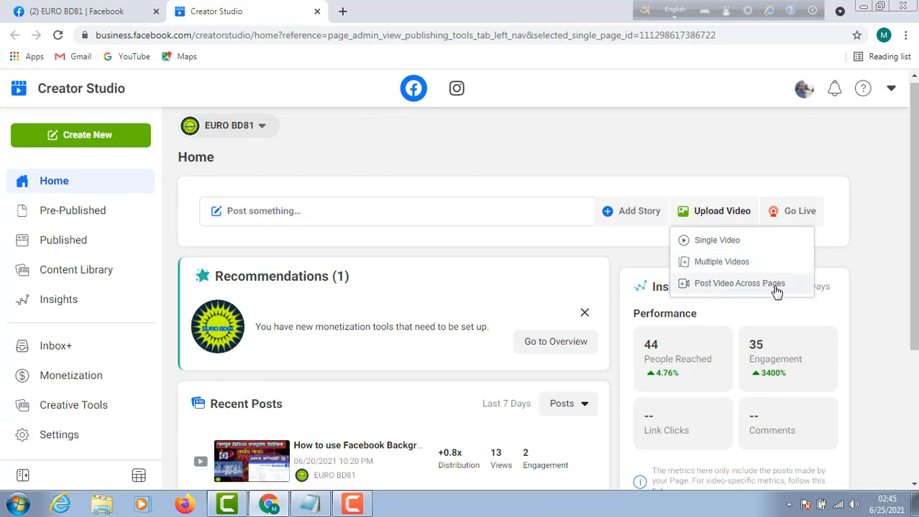
click(719, 241)
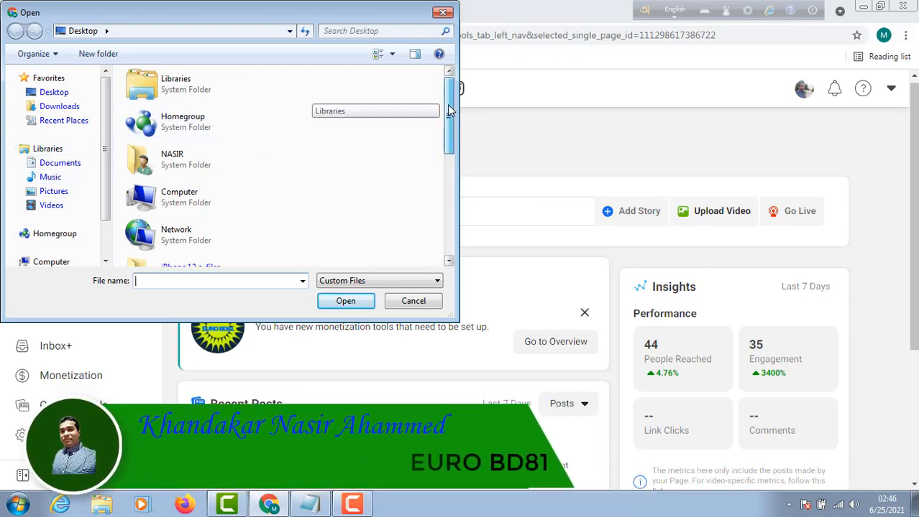
drag(450, 106, 451, 213)
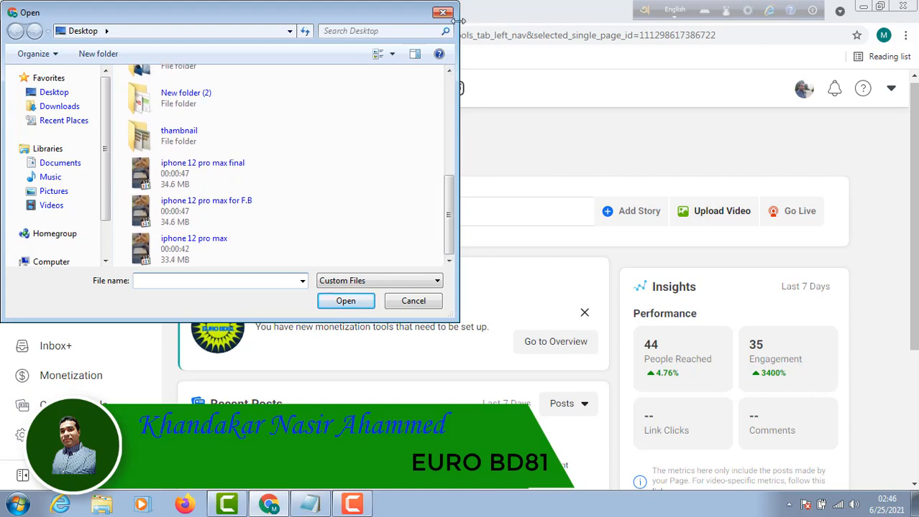
click(414, 305)
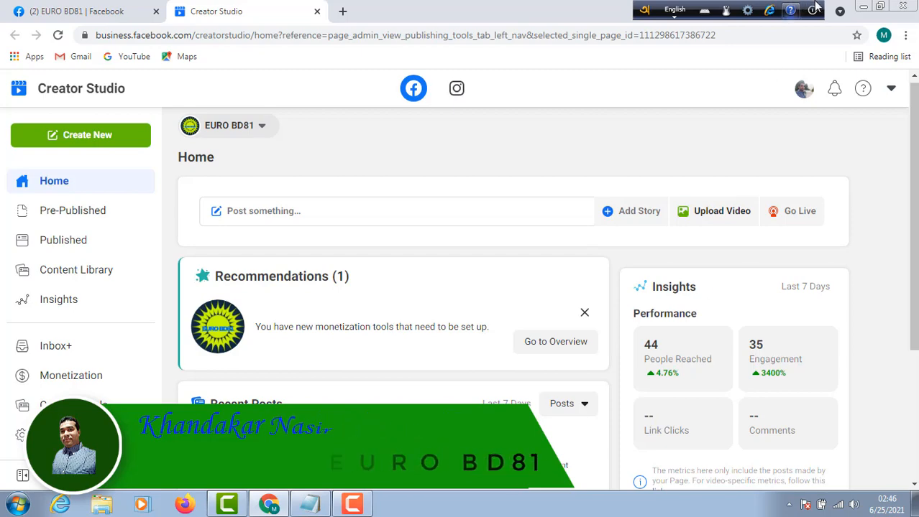
Minimize the browser and review the title, description and tags in the Facebook Video Metadata text file.
click(860, 6)
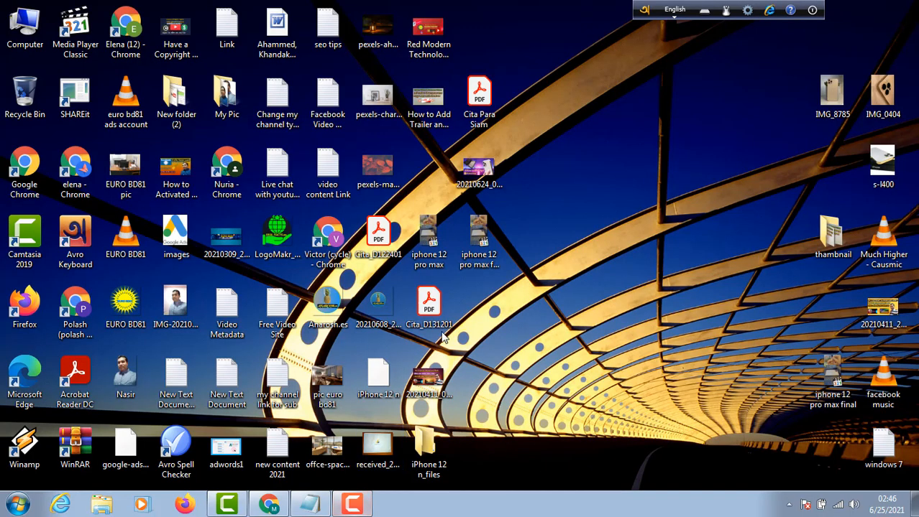
click(311, 507)
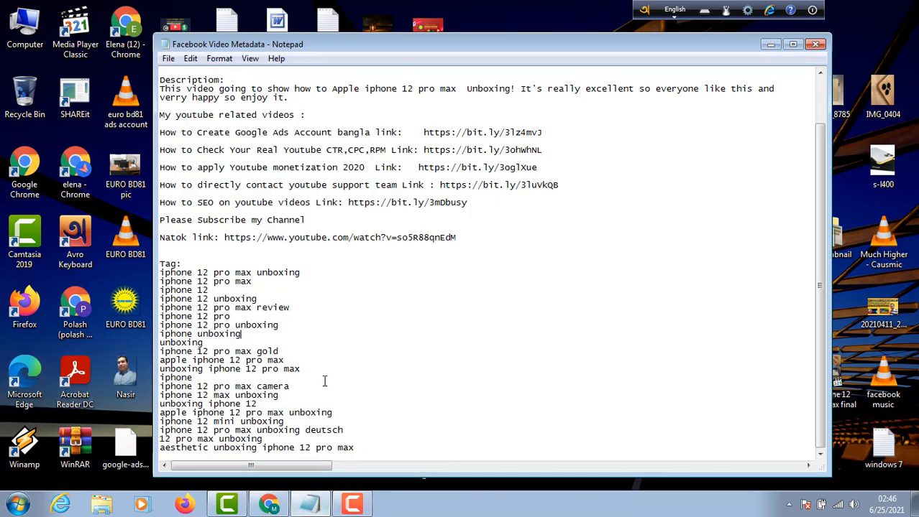
scroll(325, 382, up, 2)
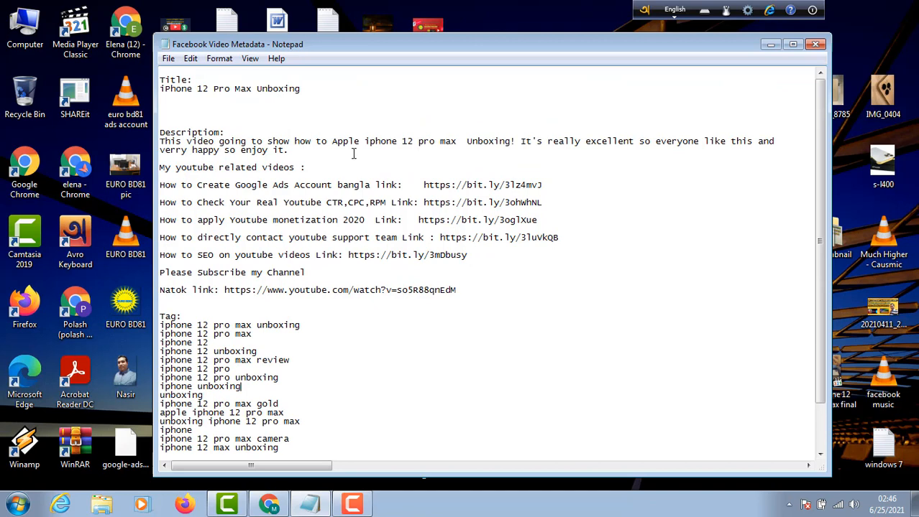
click(769, 44)
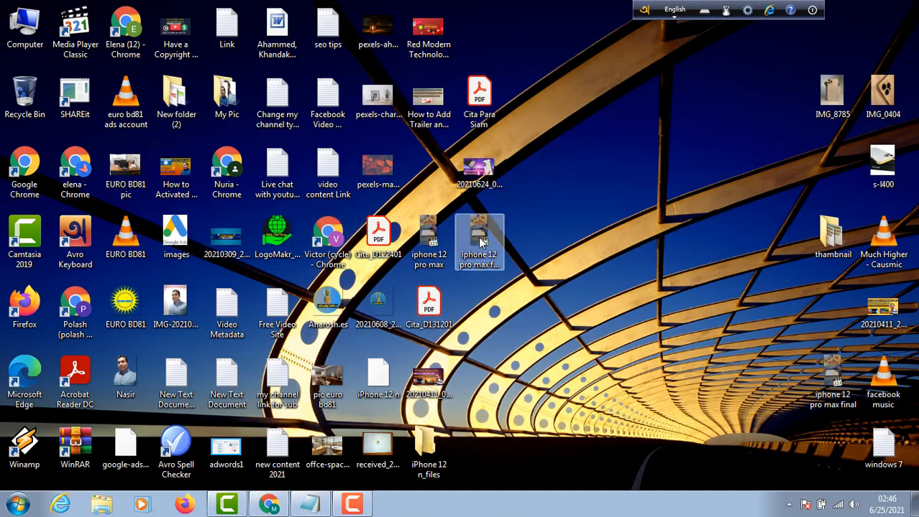
Move the "iphone 12 pro max for F.B" video to an empty desktop spot and show its detailed file properties.
drag(478, 241, 542, 223)
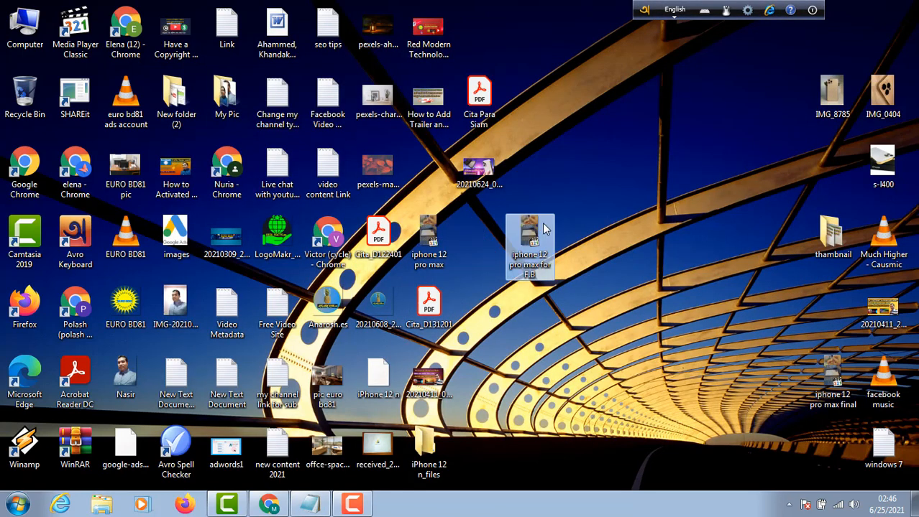
right_click(532, 264)
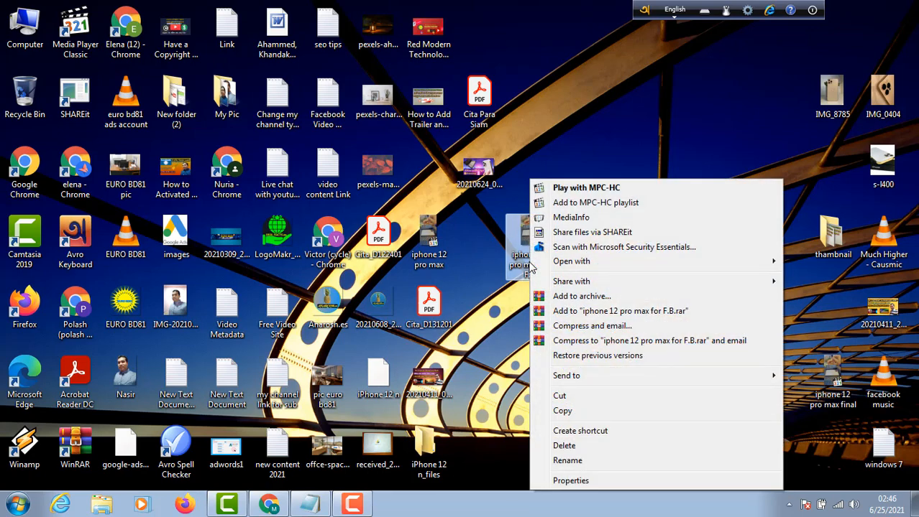
click(570, 480)
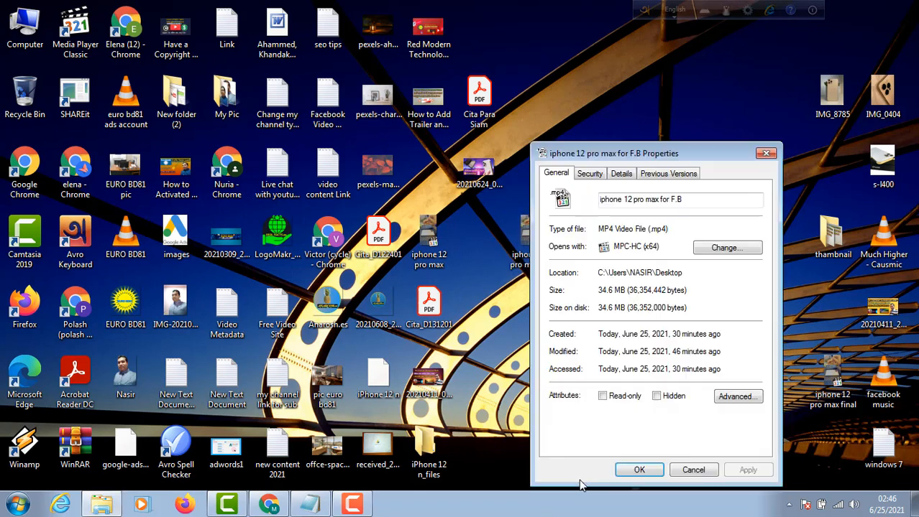
click(621, 173)
Clear the video's title property and copy "iPhone 12 Pro Max Unboxing" from the Facebook Video Metadata file.
click(659, 226)
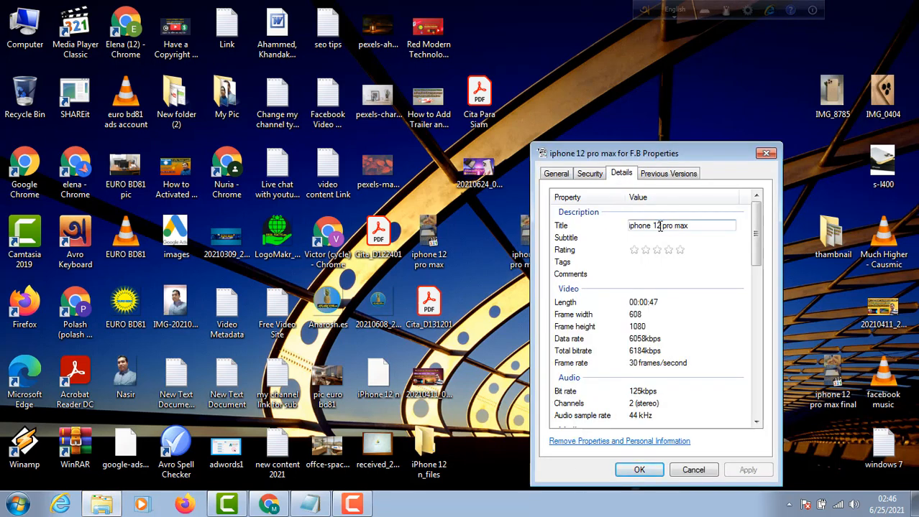
click(691, 226)
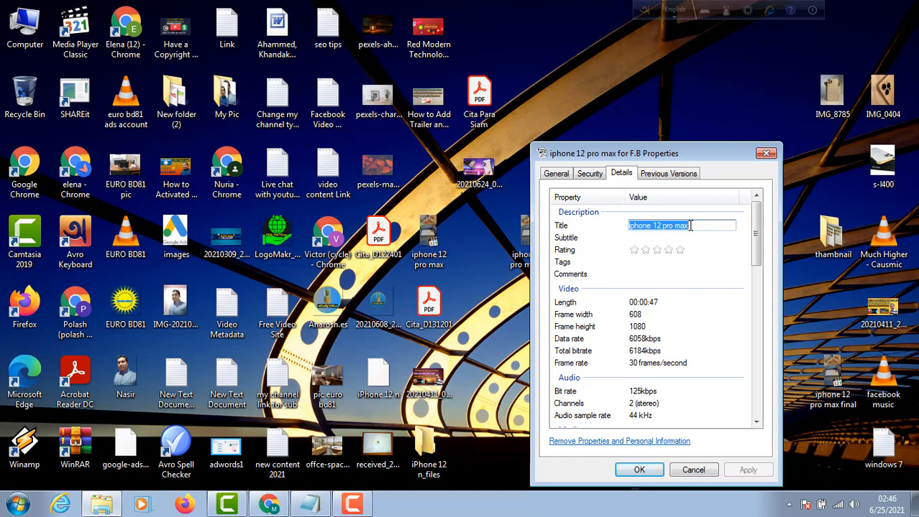
key(BackSpace)
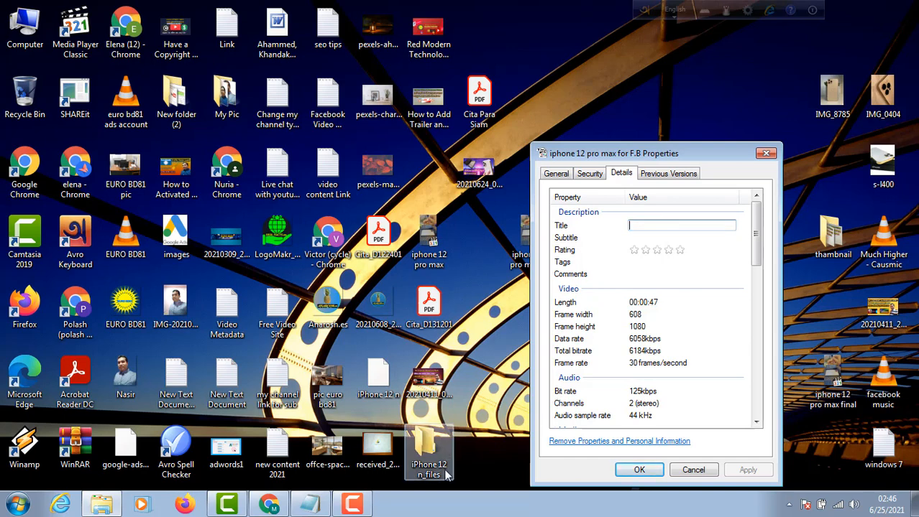
click(305, 504)
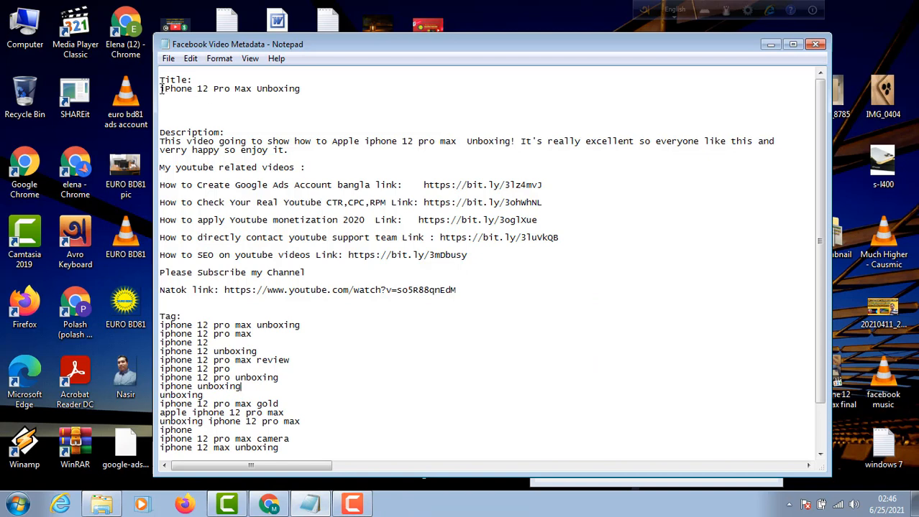
drag(161, 89, 307, 89)
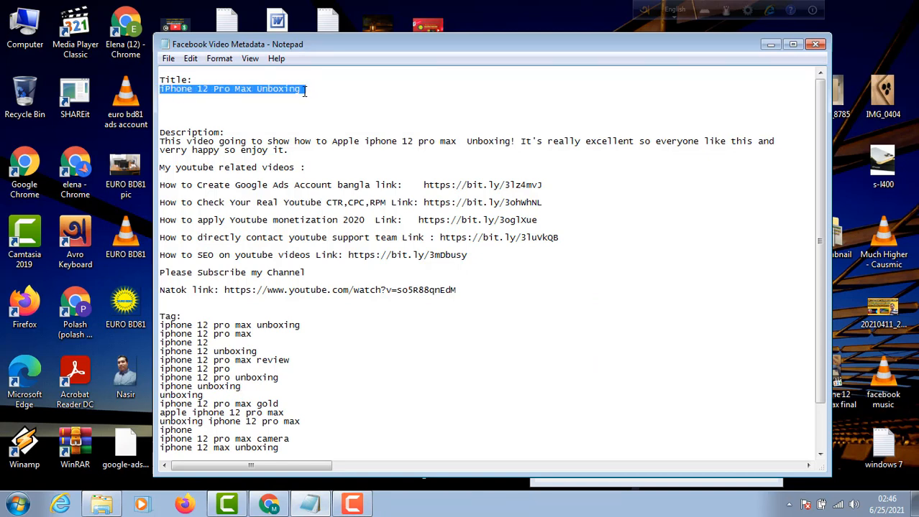
right_click(236, 91)
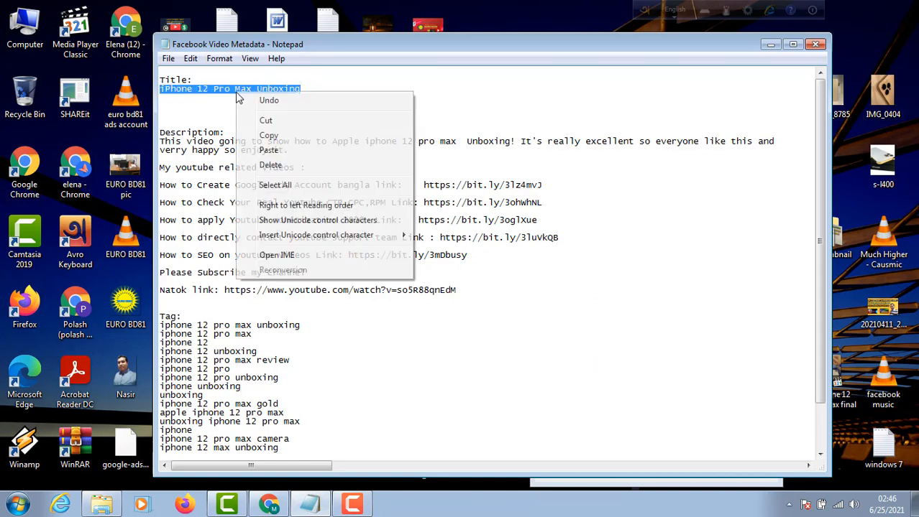
click(260, 133)
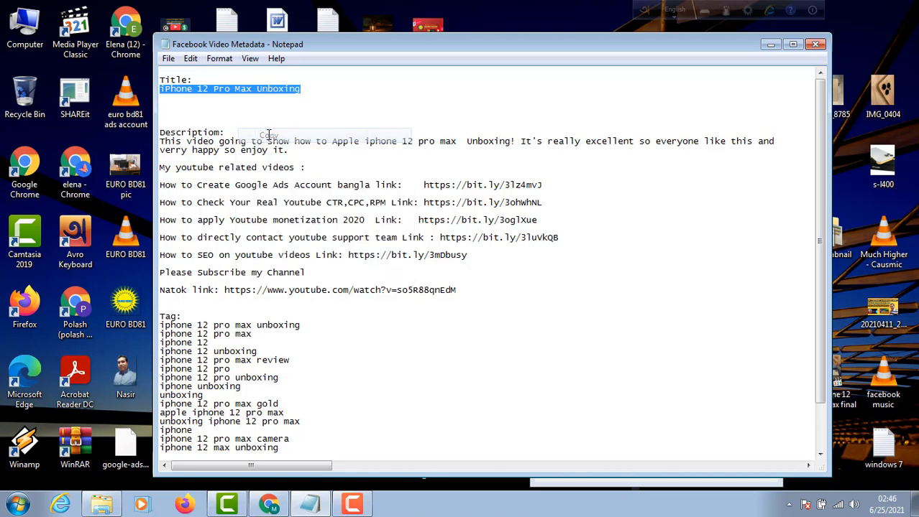
Paste "iPhone 12 Pro Max Unboxing" as the video's title and set its rating to four stars.
click(769, 45)
click(636, 223)
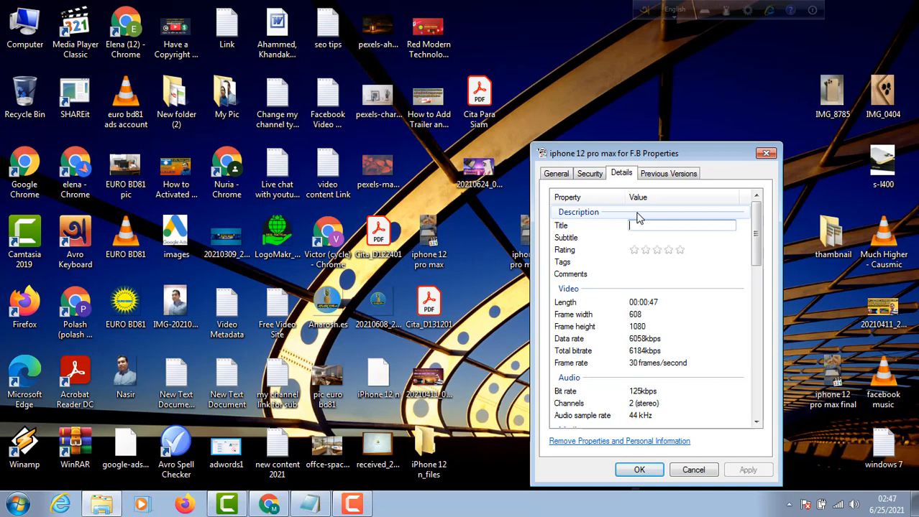
right_click(642, 225)
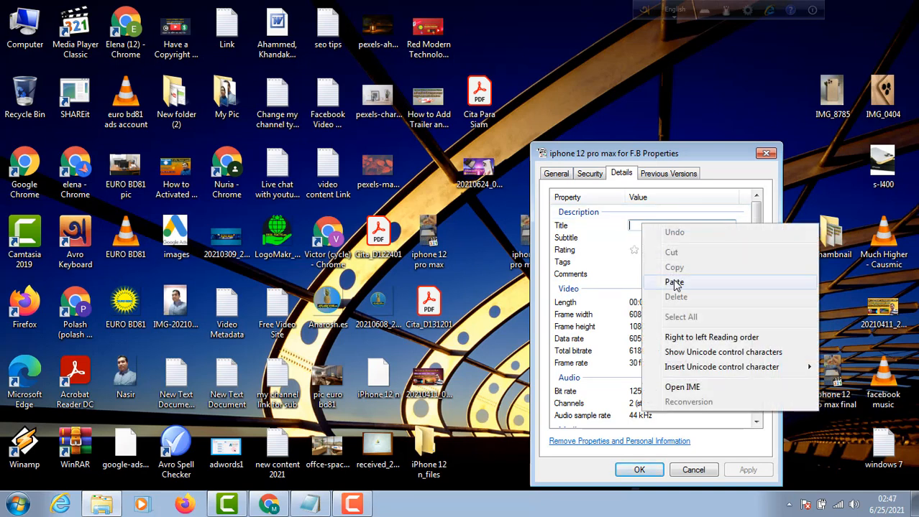
click(674, 282)
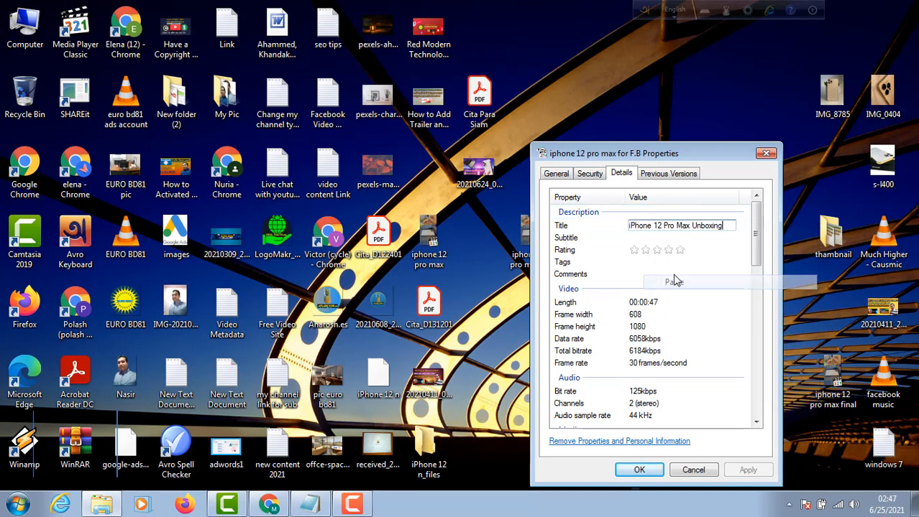
click(642, 240)
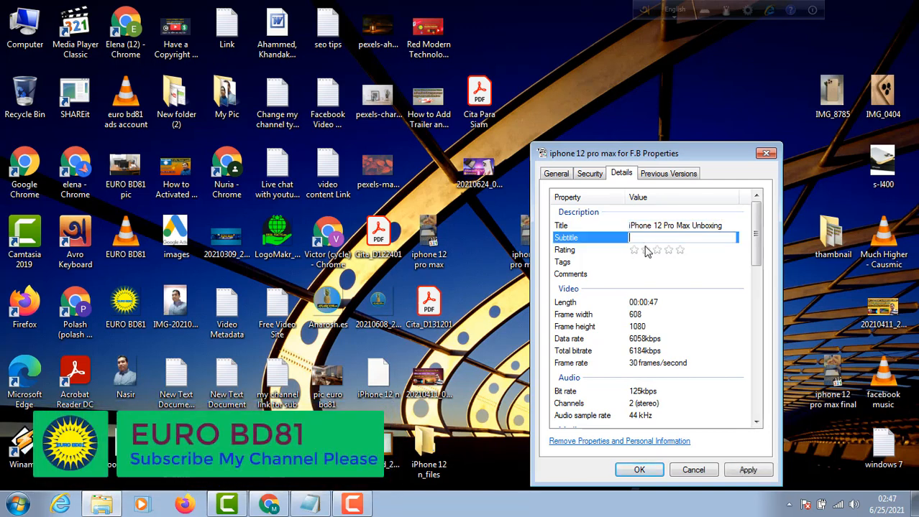
click(635, 251)
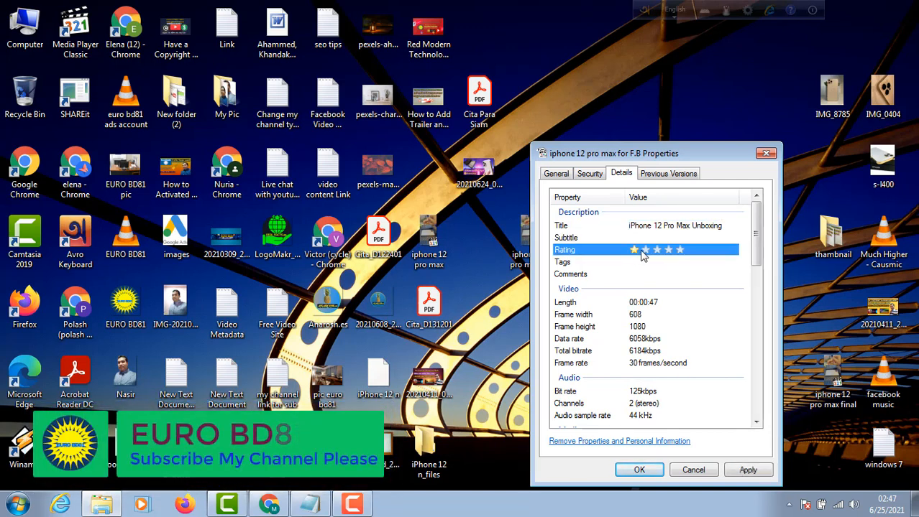
Fill the video's tags with the last five metadata file tags, from "apple iphone 12 pro max unboxing" to "aesthetic unboxing iphone 12 pro max".
click(692, 262)
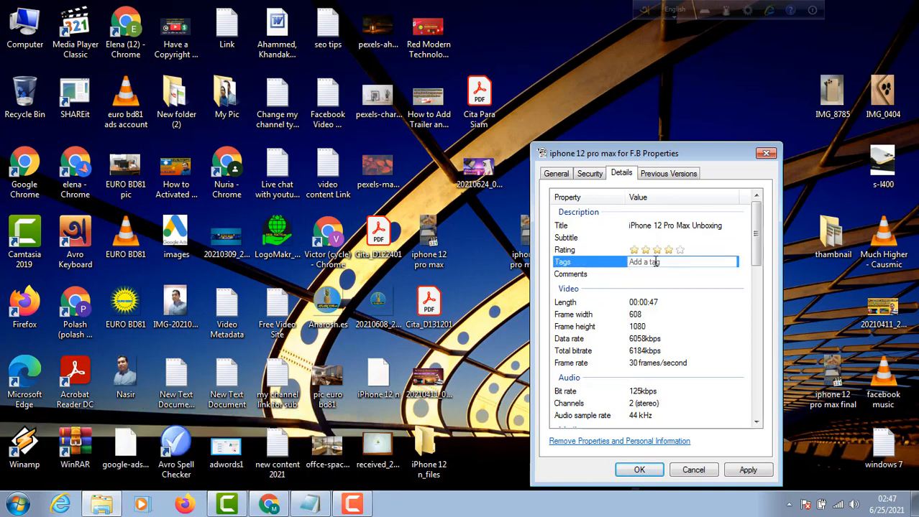
click(310, 506)
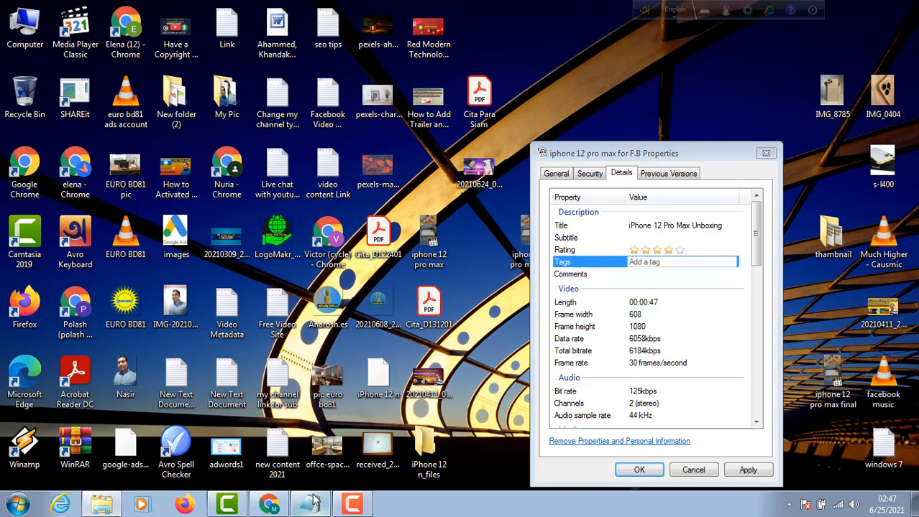
scroll(522, 313, down, 2)
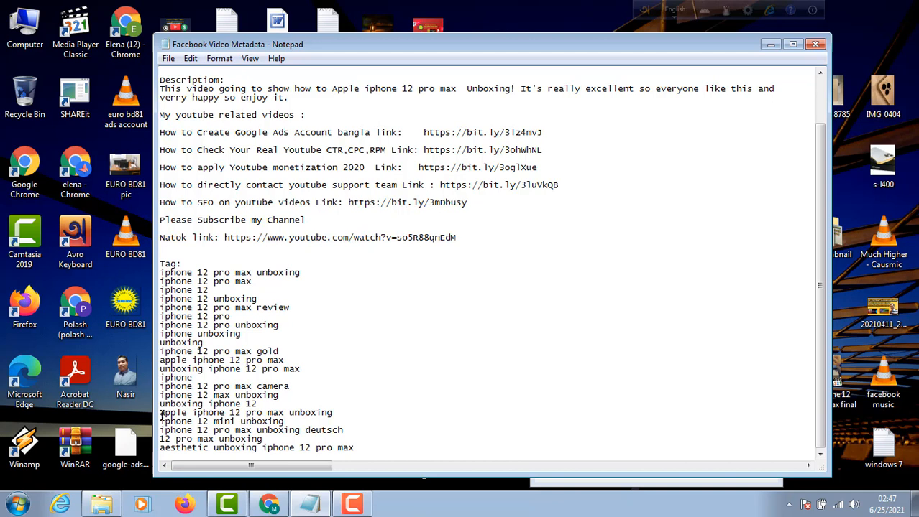
drag(160, 413, 381, 451)
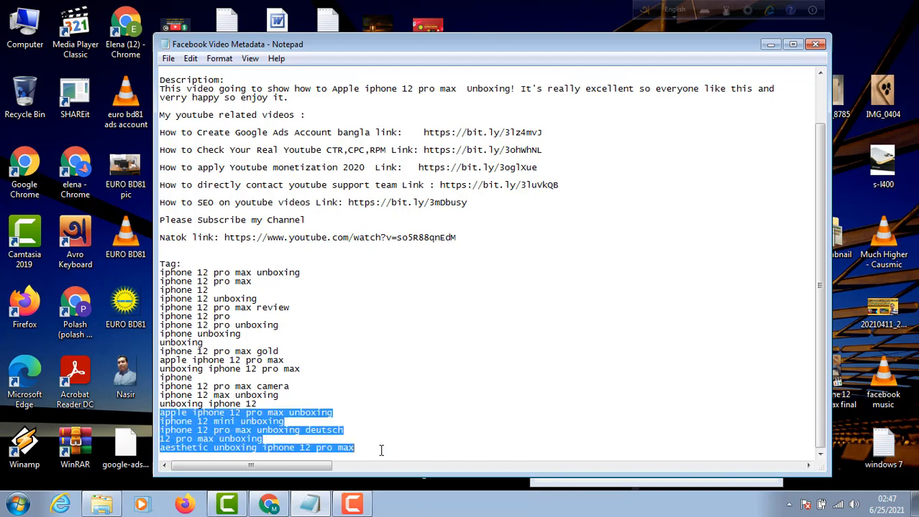
right_click(221, 427)
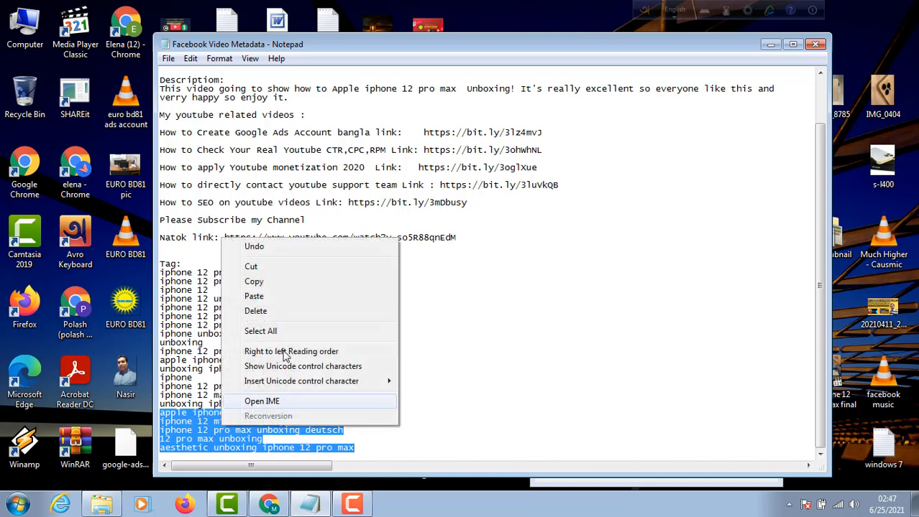
click(283, 284)
click(769, 44)
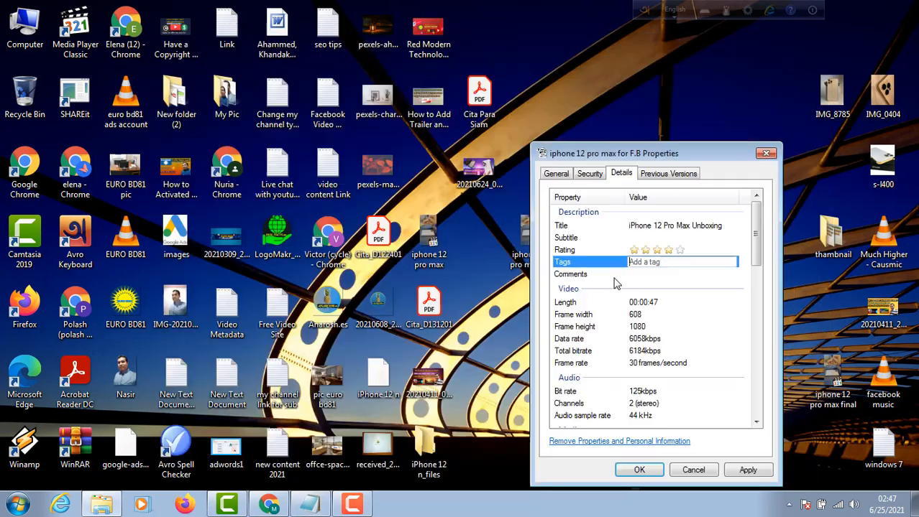
right_click(686, 262)
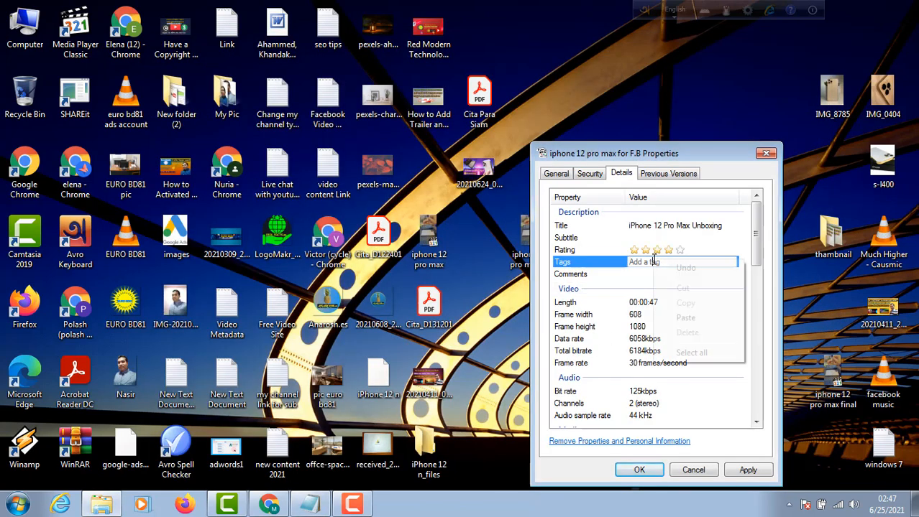
click(685, 318)
text(;)
key(Return)
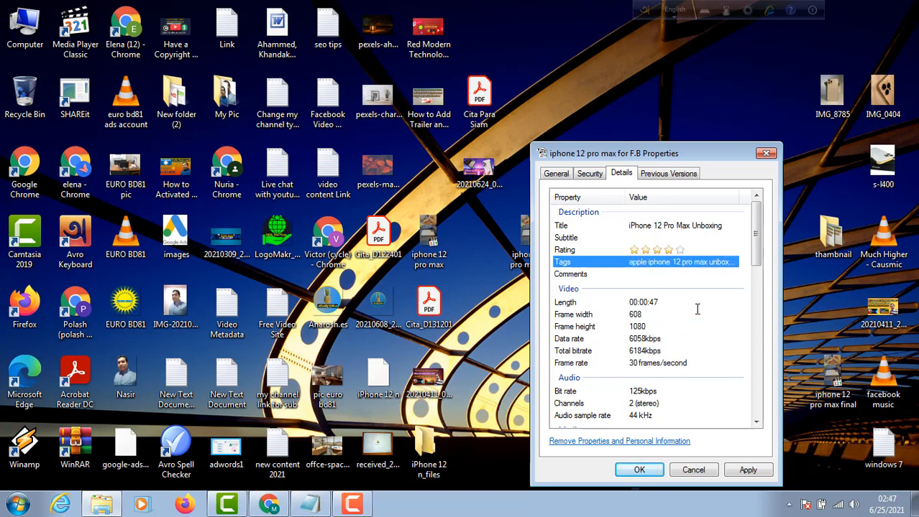
Fill the video's comments with the description's opening paragraph from the metadata file, ending with "so enjoy it.".
click(662, 277)
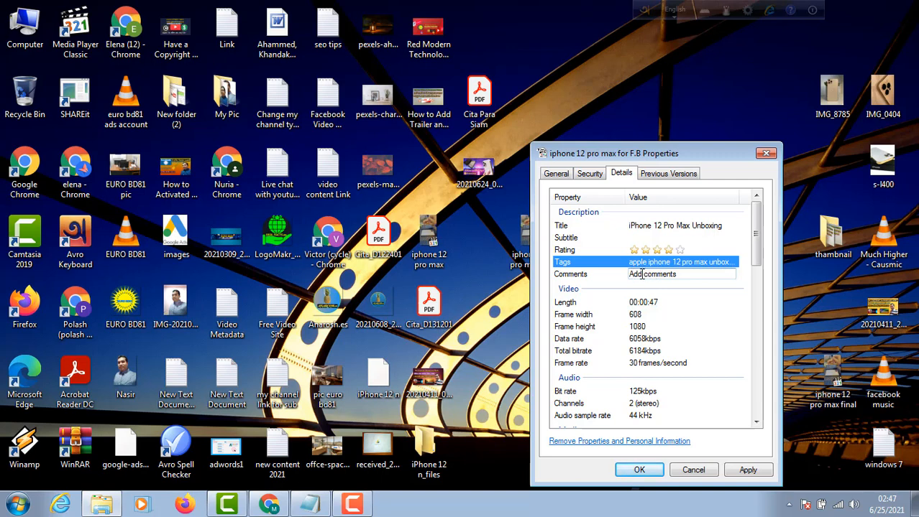
click(641, 275)
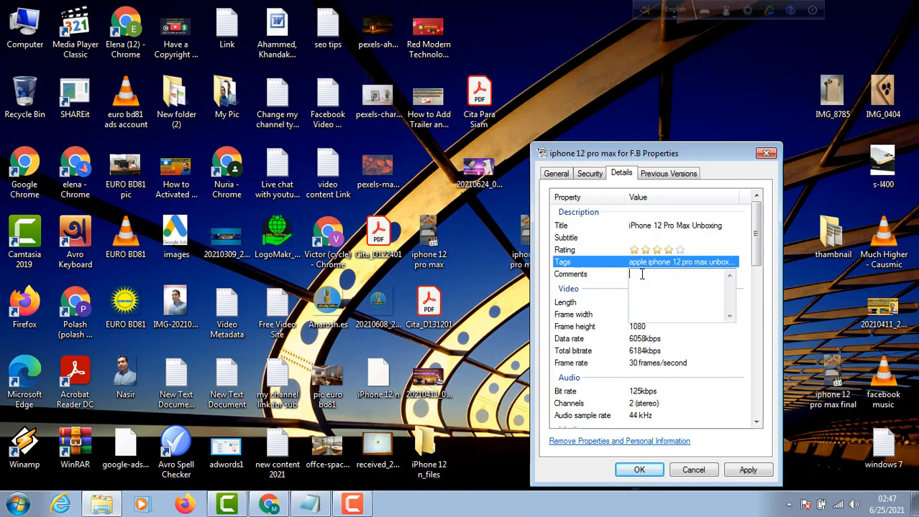
click(310, 505)
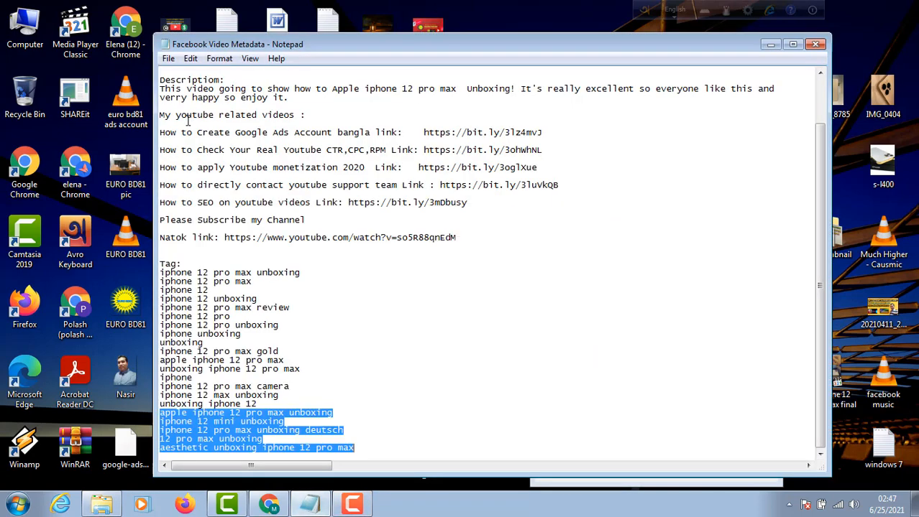
scroll(251, 135, up, 1)
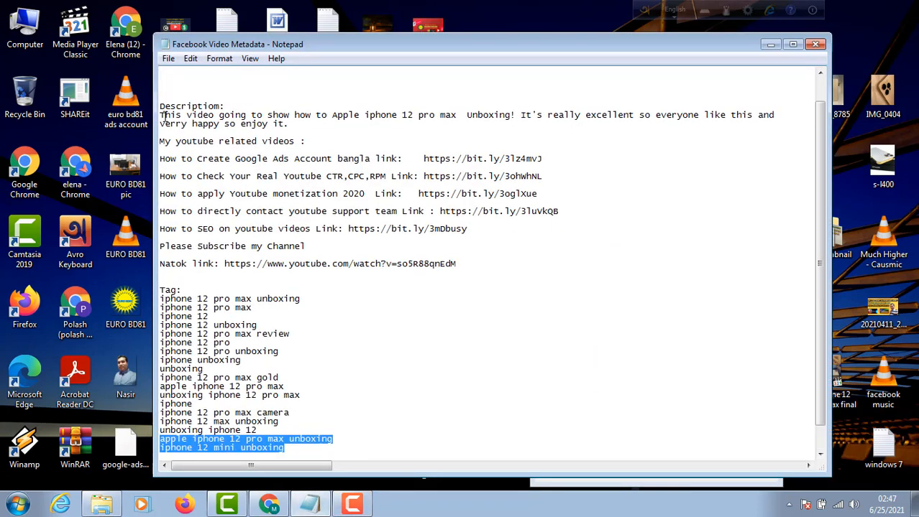
drag(161, 115, 166, 139)
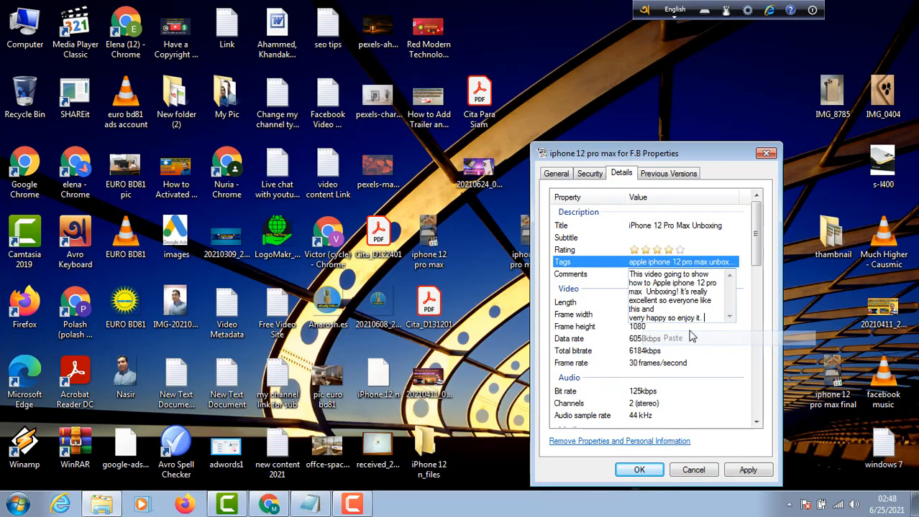
key(Return)
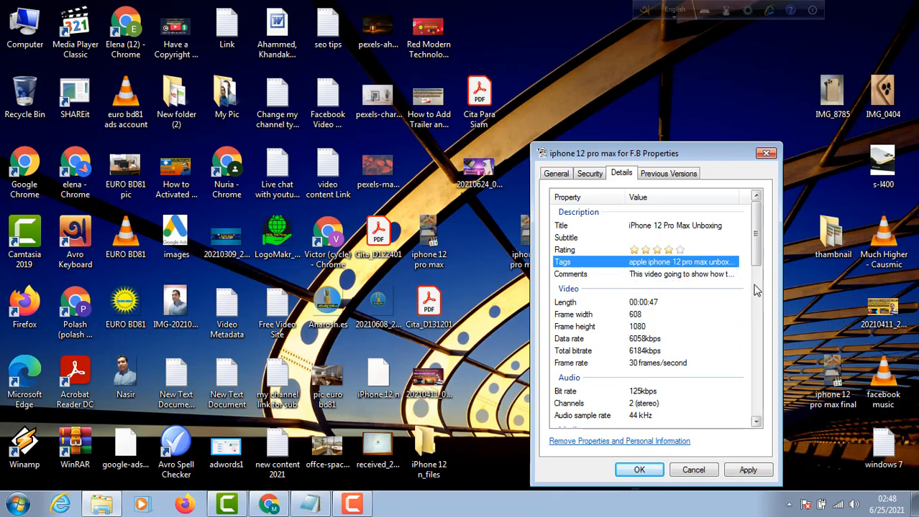
Enter the contributing artist's name and set the year to 2021 in the video's media properties.
scroll(719, 346, down, 2)
scroll(676, 338, down, 1)
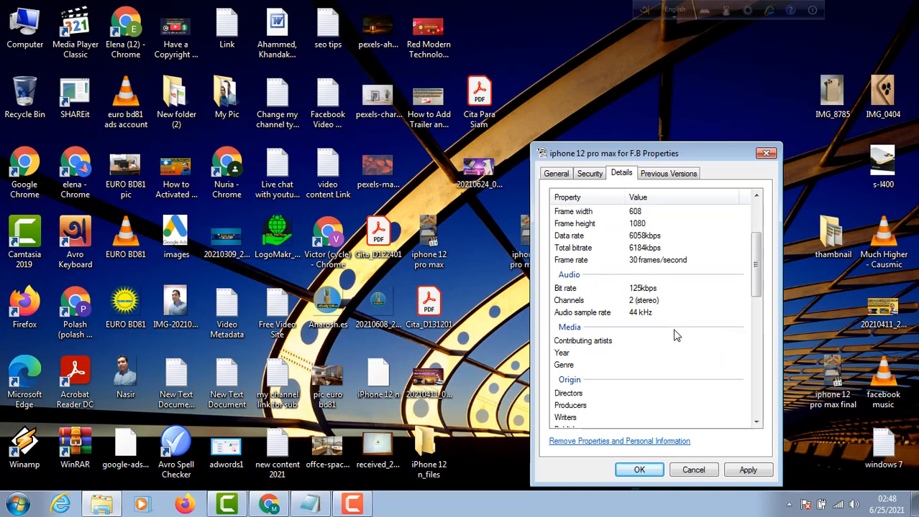
scroll(610, 352, down, 1)
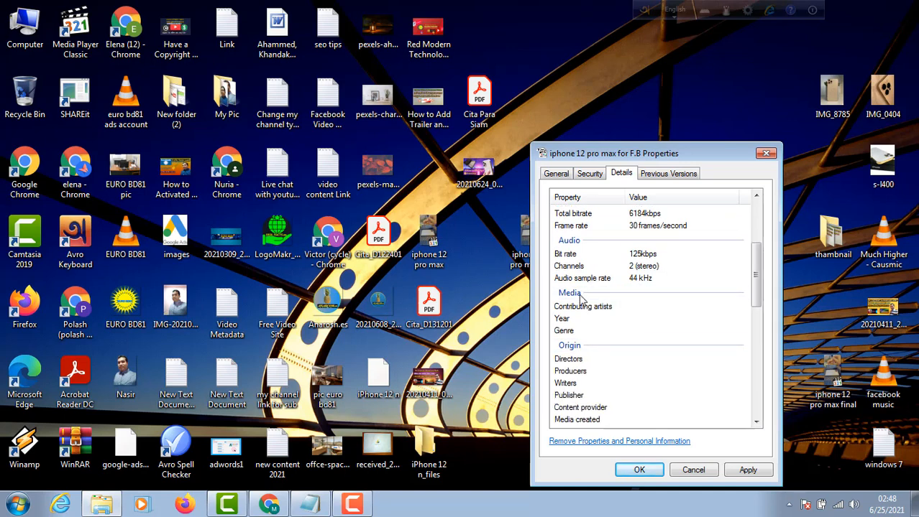
click(608, 309)
click(642, 305)
click(653, 304)
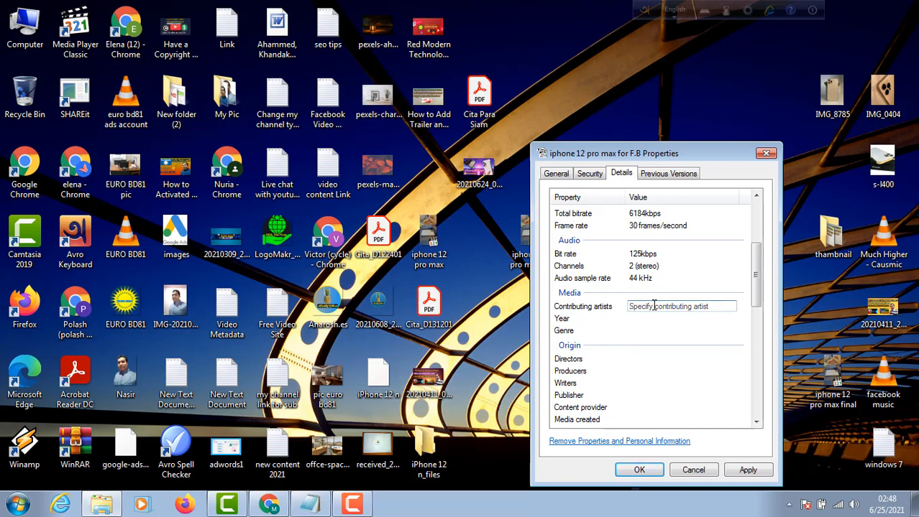
text(khandakar)
click(632, 320)
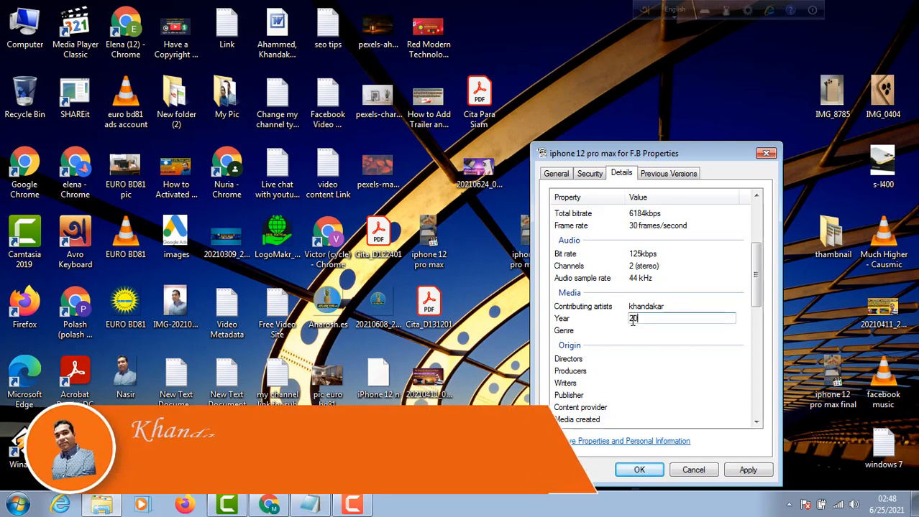
text(2021)
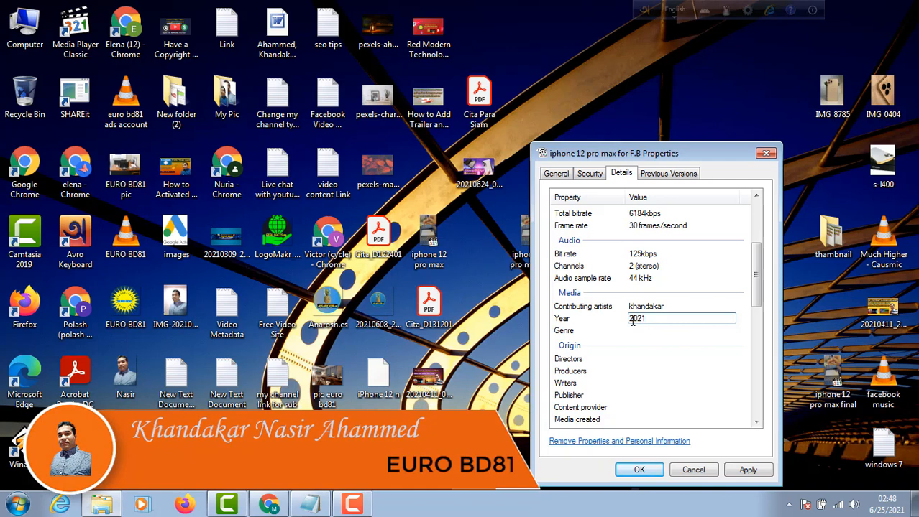
key(Return)
scroll(625, 342, down, 2)
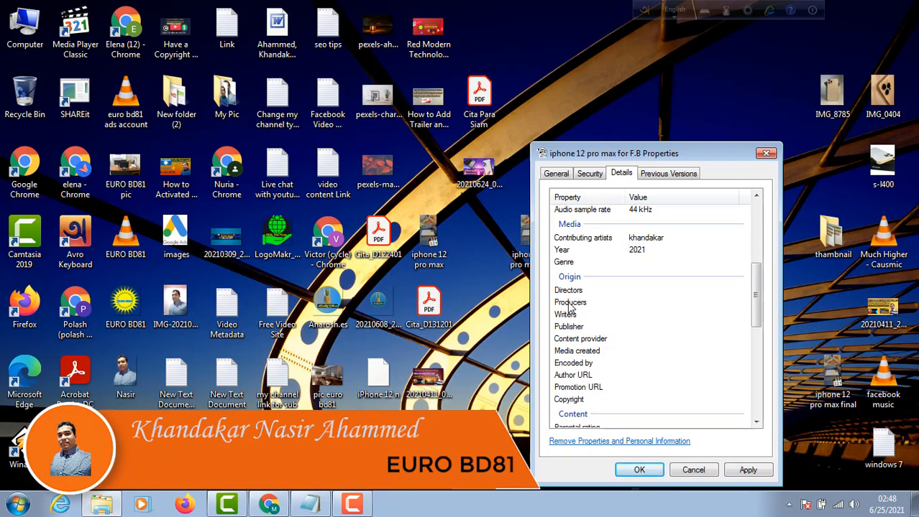
Enter the director's full name and set the producer to "EURO BD81" in the video's origin properties.
click(638, 291)
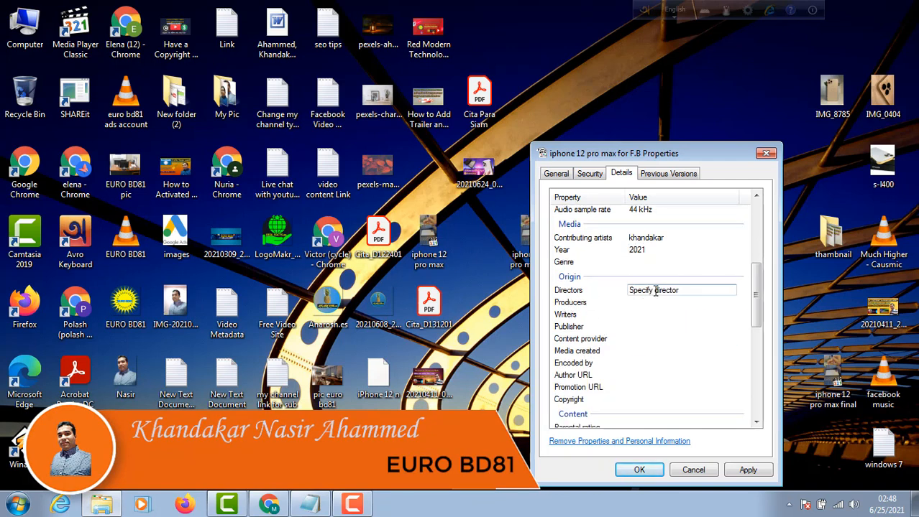
click(655, 290)
text(Khandakar nasir Ahammed)
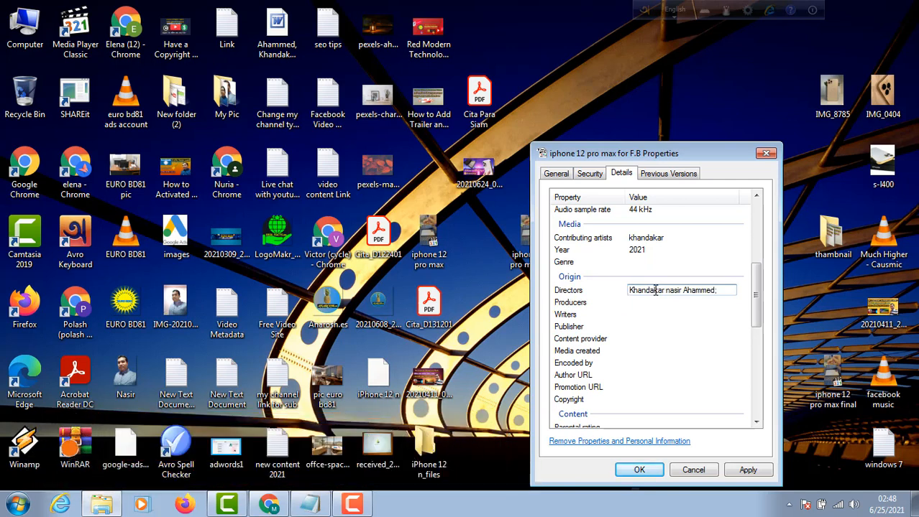
click(642, 306)
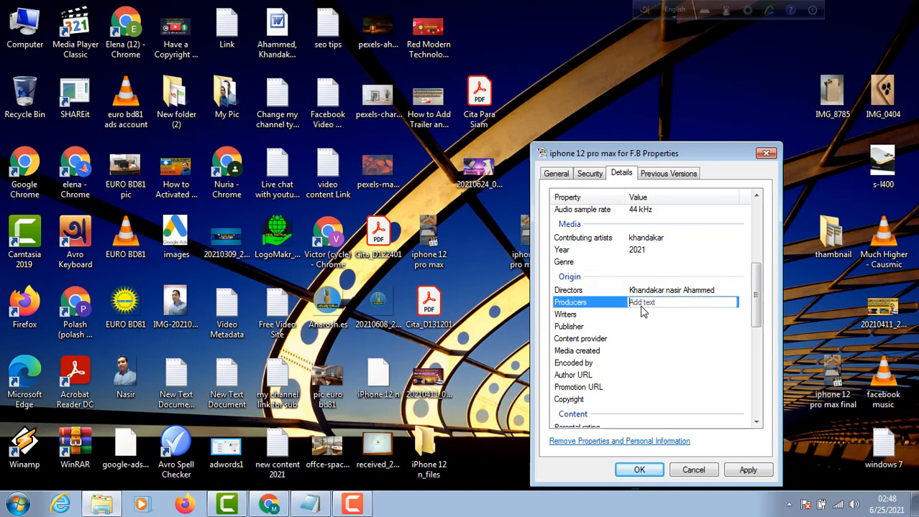
click(632, 317)
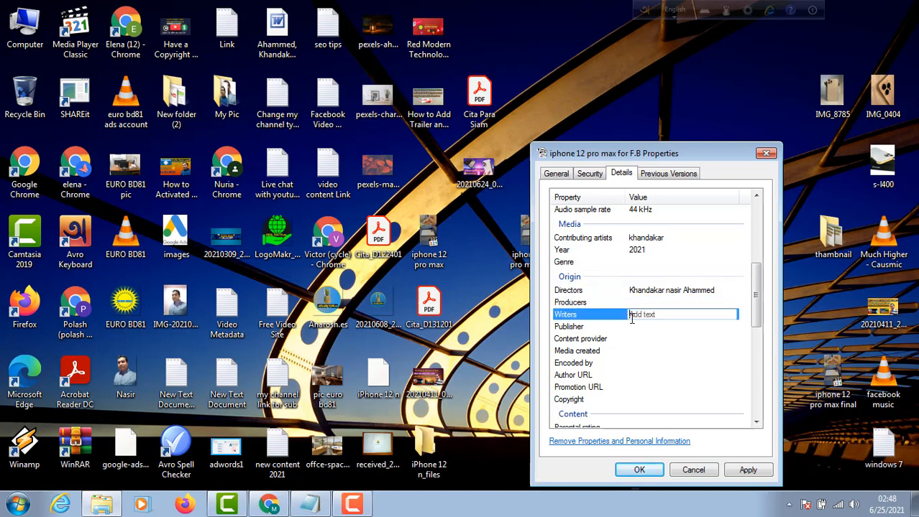
click(654, 304)
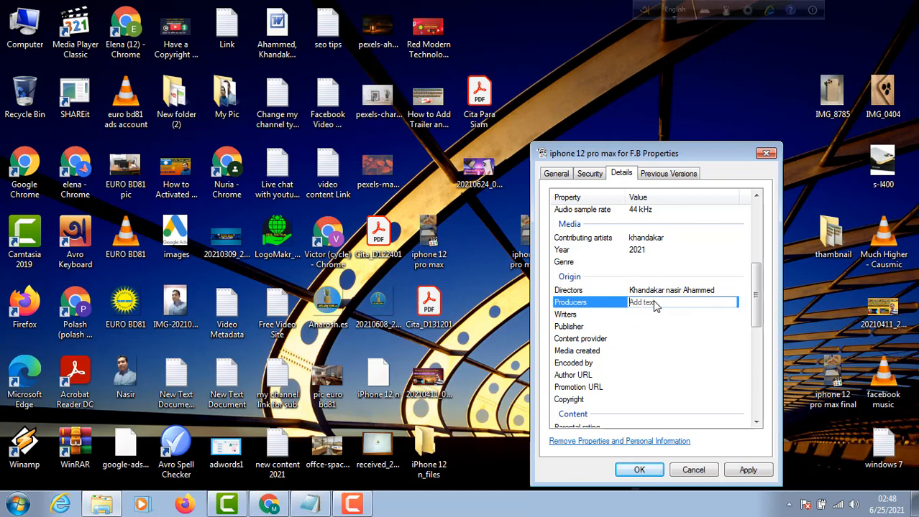
text(EURO BD81)
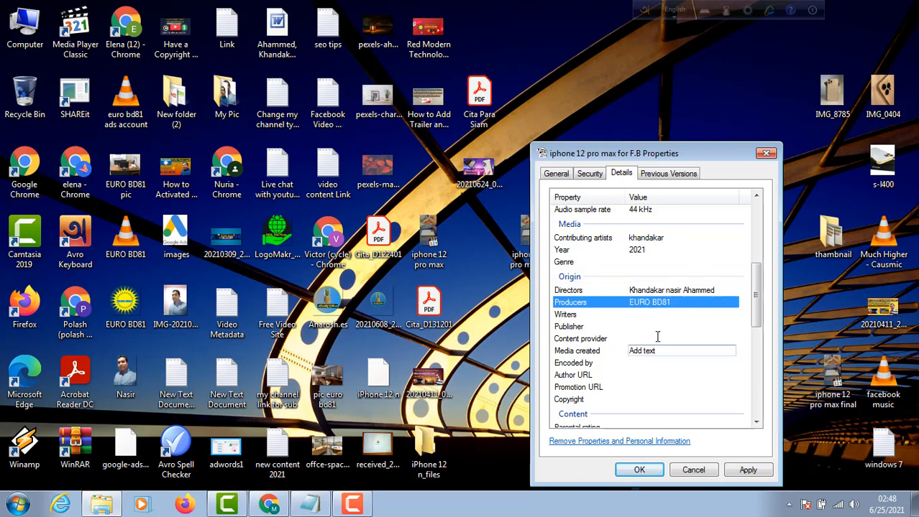
Apply the edited metadata, close the video's properties and refresh the desktop.
scroll(682, 370, down, 1)
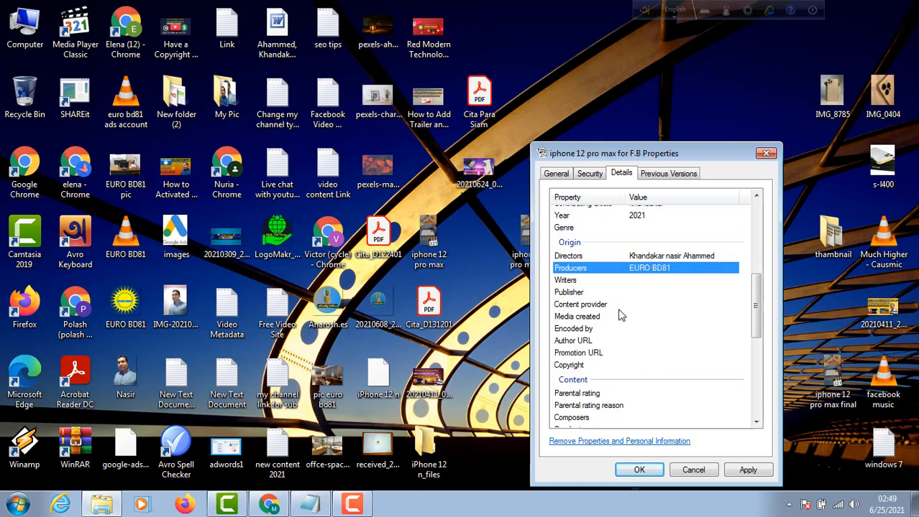
scroll(622, 317, down, 3)
scroll(629, 352, down, 5)
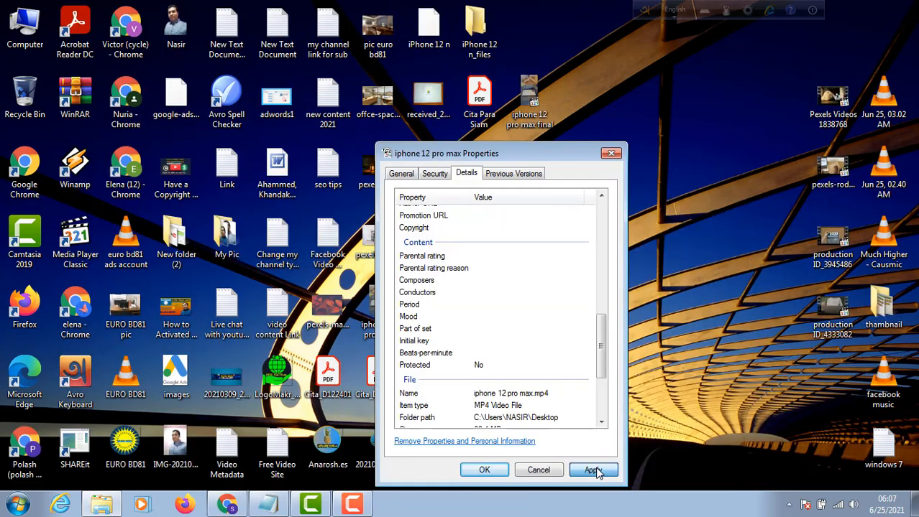
click(593, 471)
click(491, 470)
right_click(622, 183)
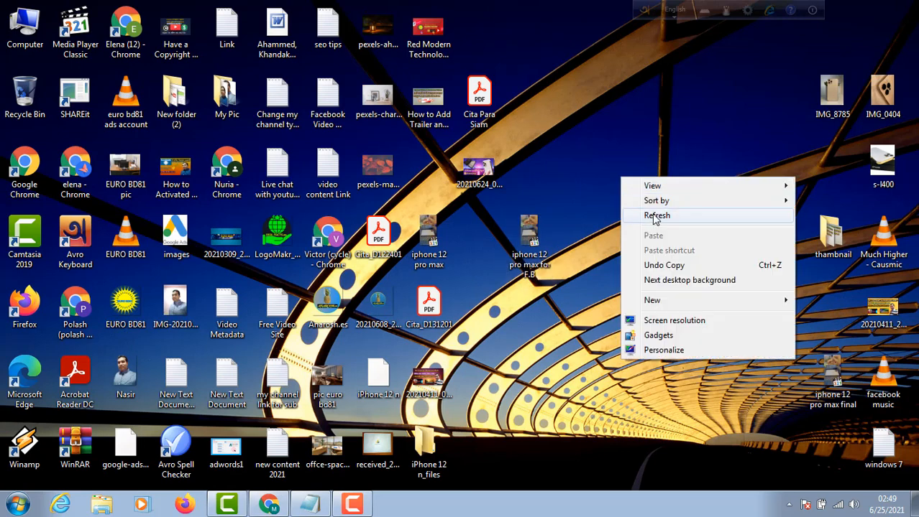
click(701, 211)
Reopen the properties of "iphone 12 pro max for F.B" and examine its description, media and origin details.
click(529, 237)
right_click(532, 241)
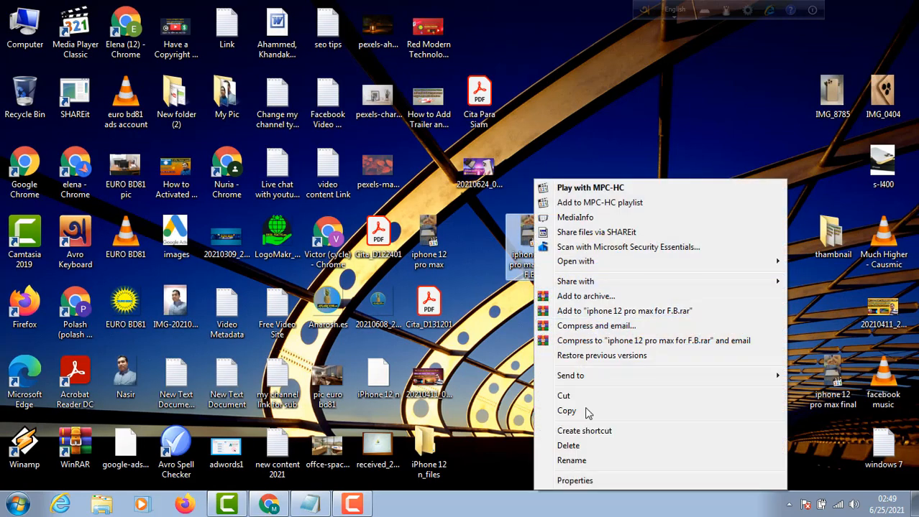
click(584, 481)
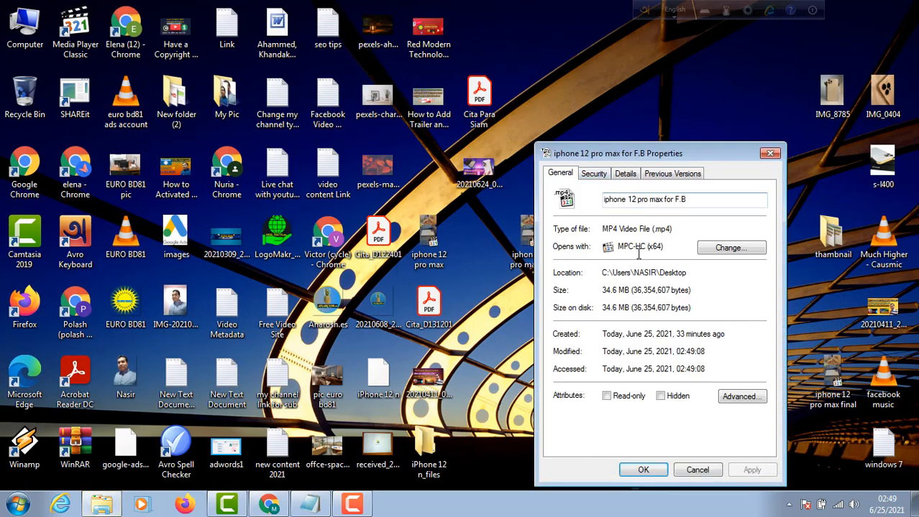
click(625, 174)
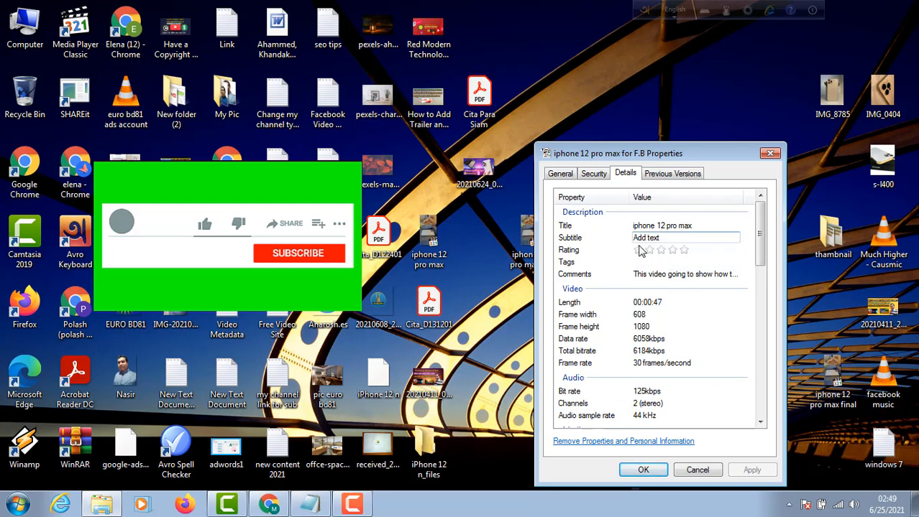
scroll(647, 255, down, 5)
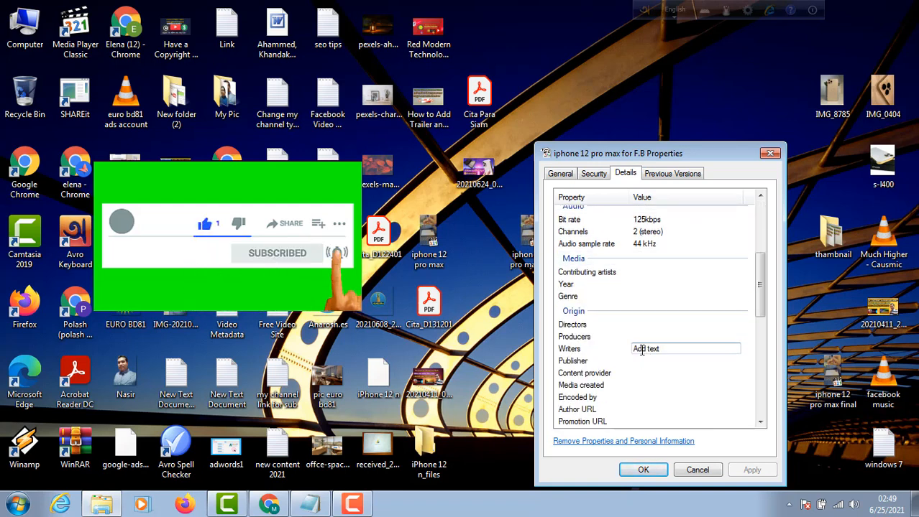
scroll(618, 324, down, 2)
scroll(616, 316, down, 6)
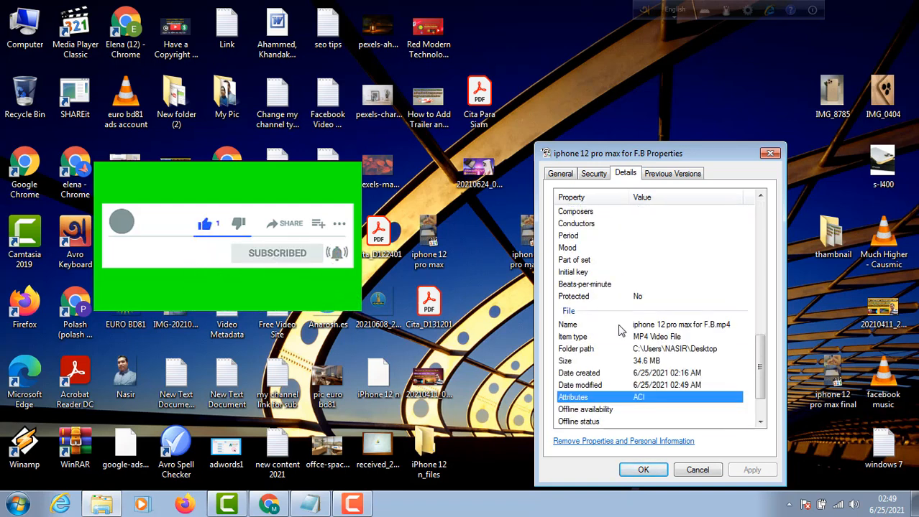
scroll(622, 328, up, 9)
scroll(624, 329, up, 2)
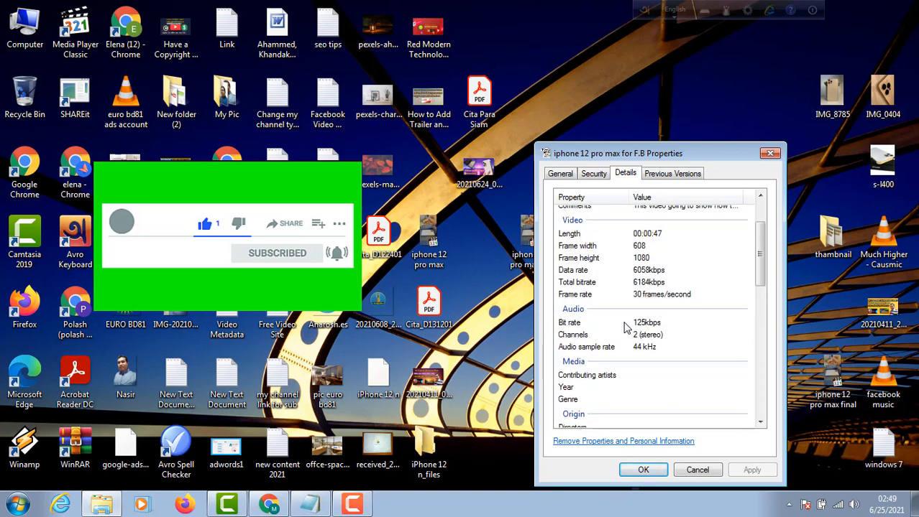
scroll(626, 328, up, 2)
scroll(625, 328, down, 5)
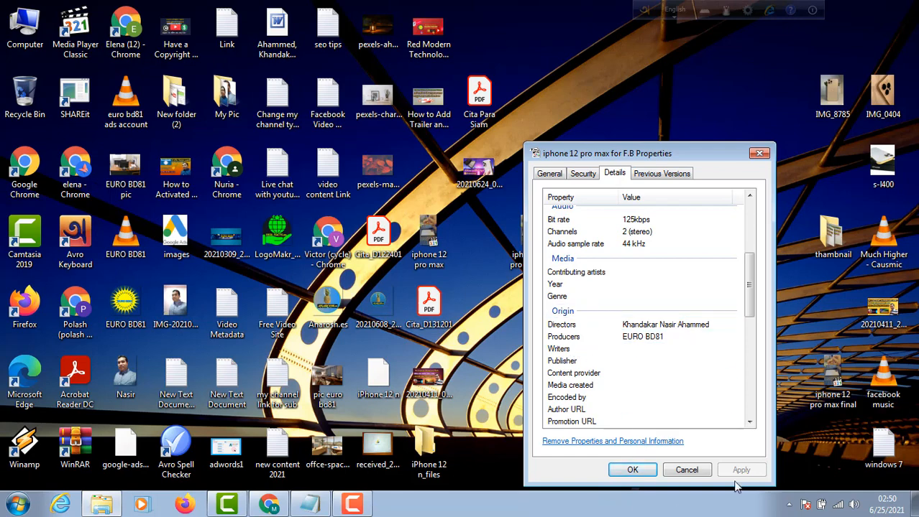
click(685, 470)
right_click(621, 156)
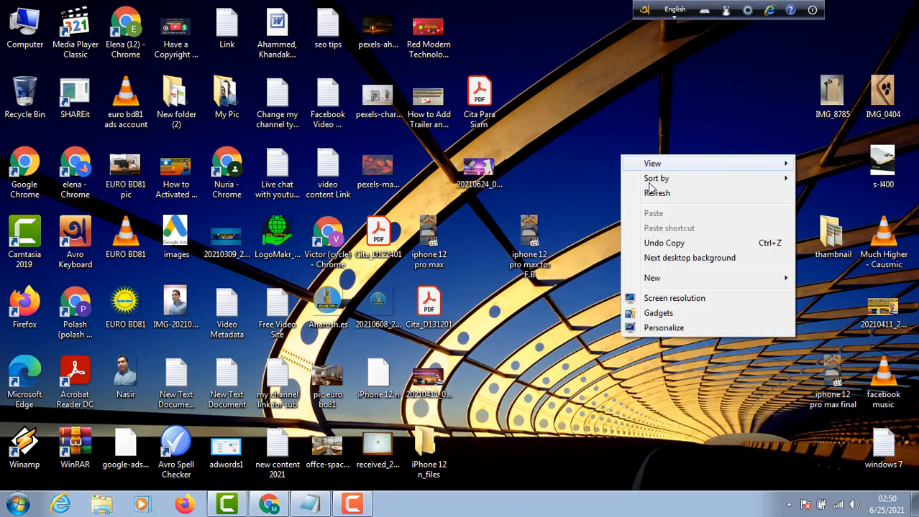
click(652, 192)
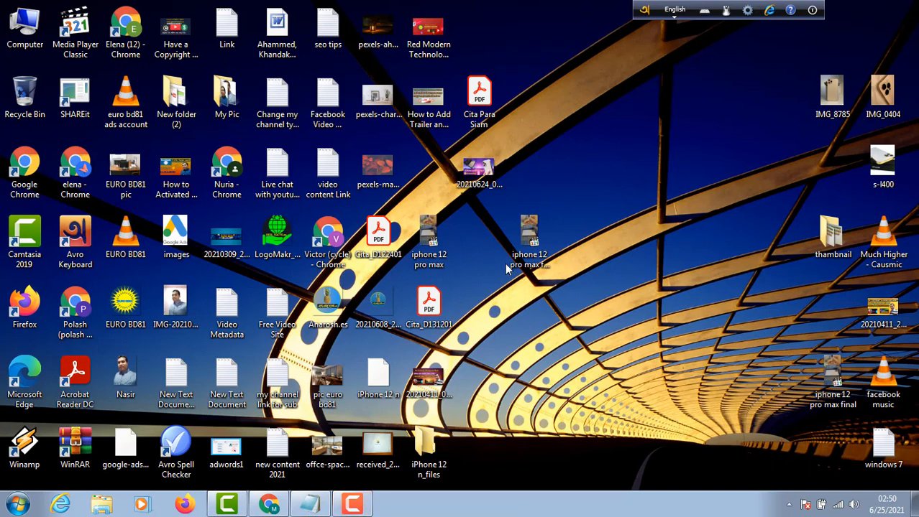
Rename the video file "iphone 12 pro max for F.B" as "iPhone 12 Pro Max Unboxing", using the title copied from the metadata file.
drag(159, 88, 302, 87)
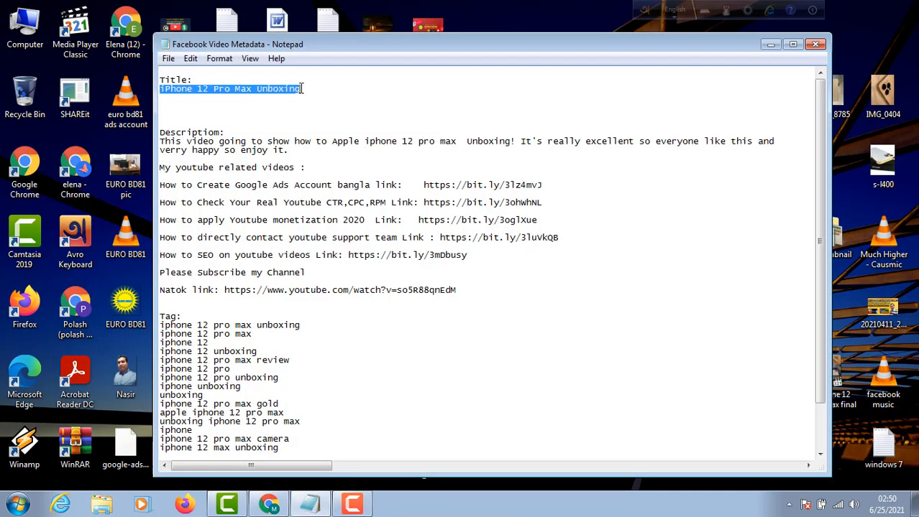
right_click(226, 87)
click(248, 130)
click(770, 45)
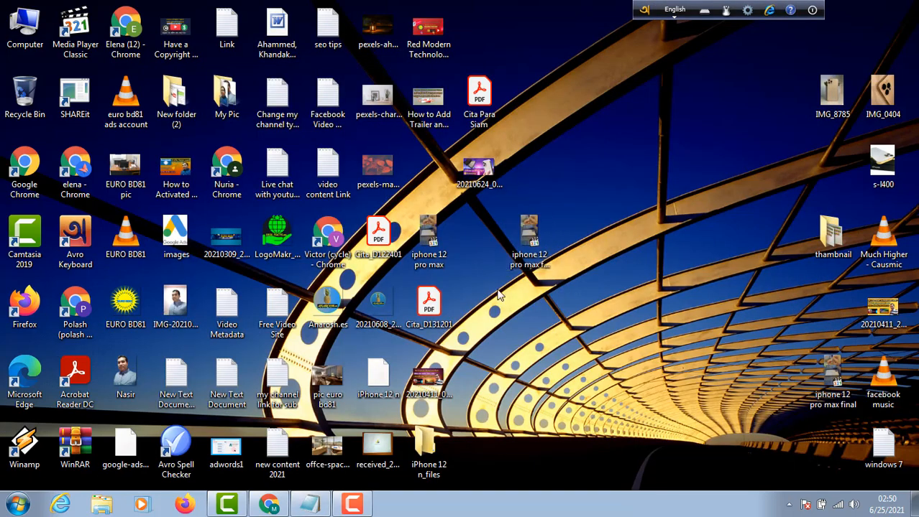
right_click(525, 257)
click(575, 460)
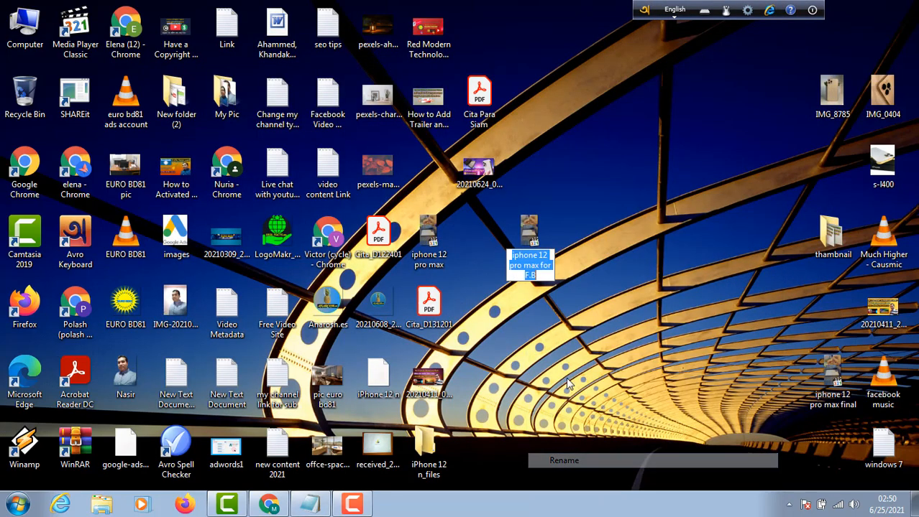
right_click(529, 257)
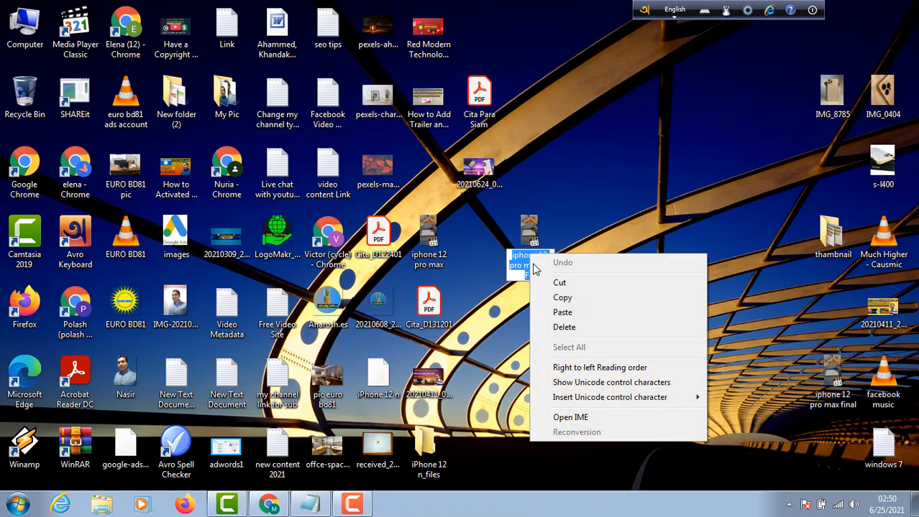
click(573, 312)
key(Return)
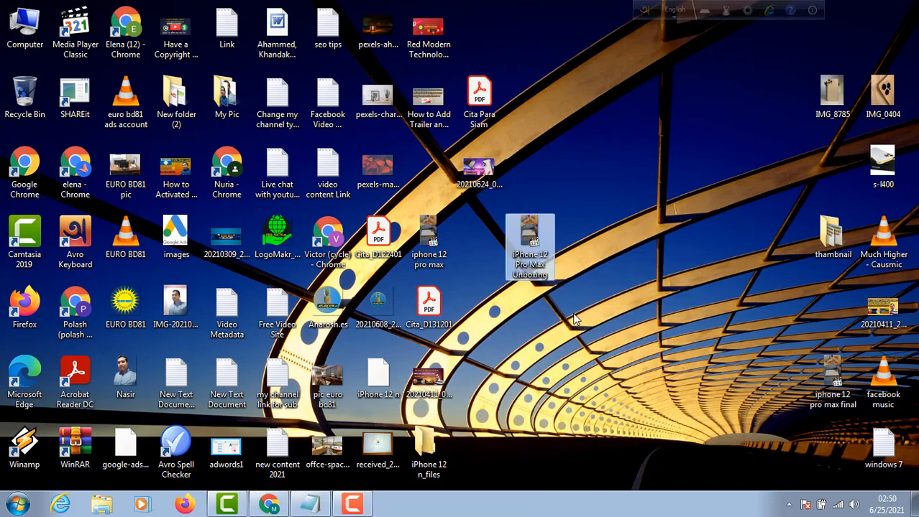
right_click(683, 158)
click(719, 195)
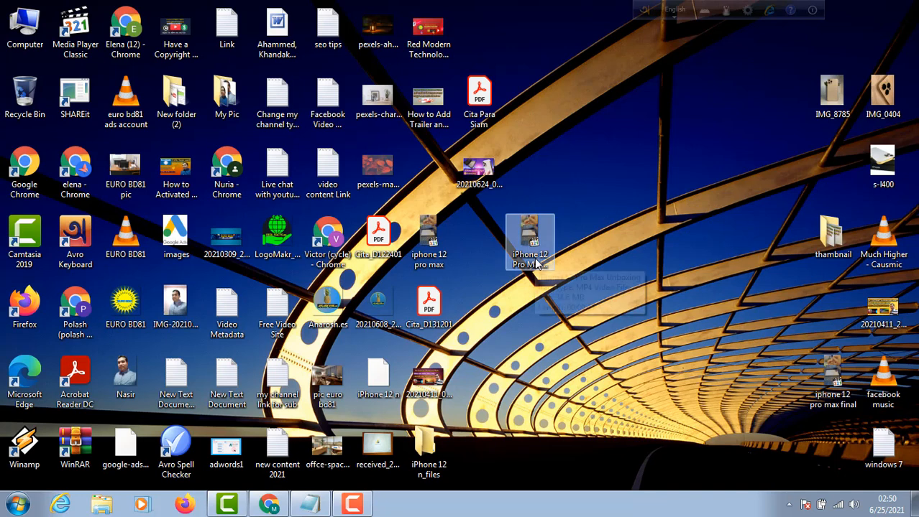
click(536, 289)
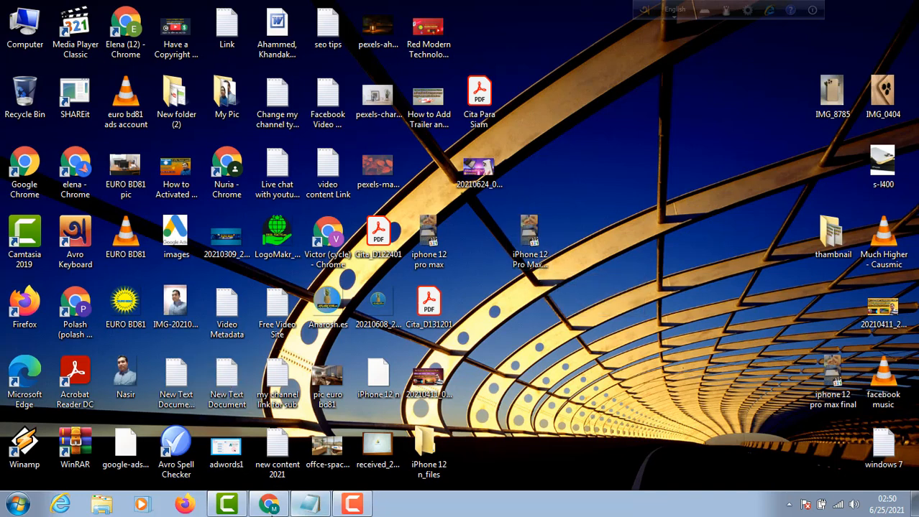
Switch to Creator Studio in Chrome and upload "iPhone 12 Pro Max Unboxing" from the Desktop as a single video.
click(268, 505)
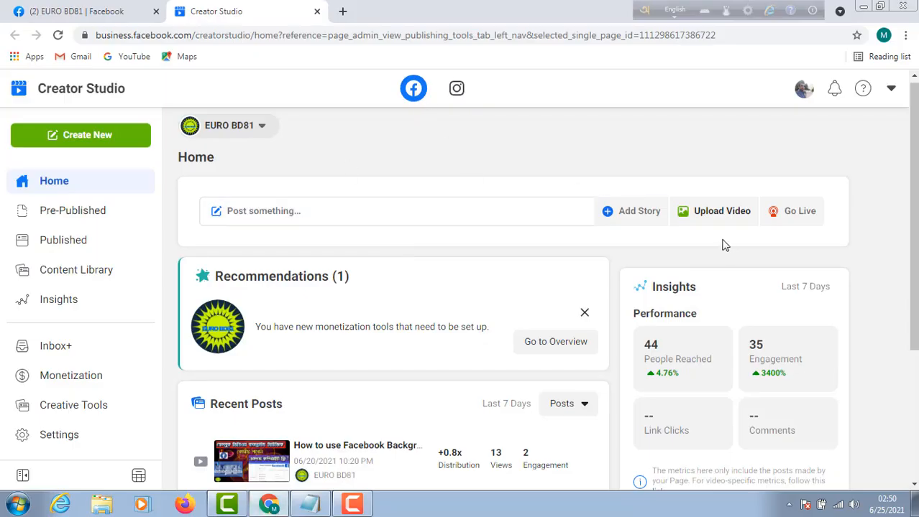
click(725, 214)
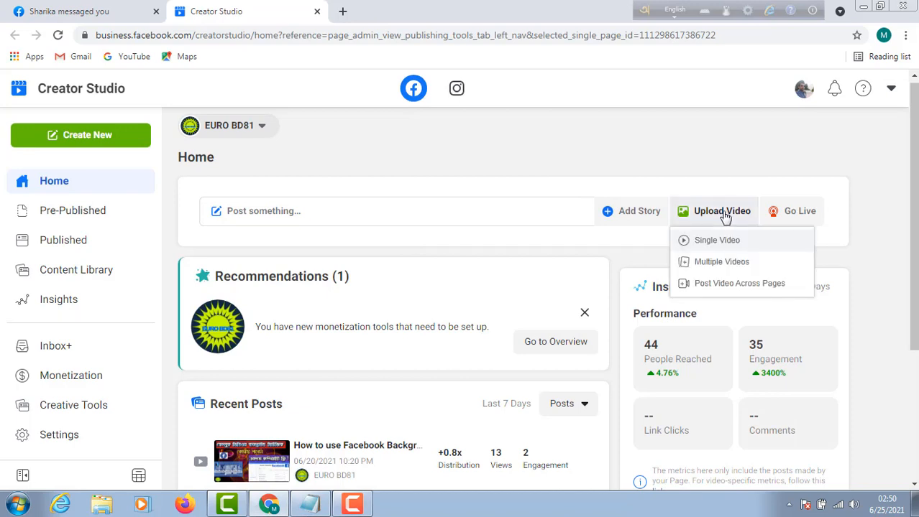
click(717, 241)
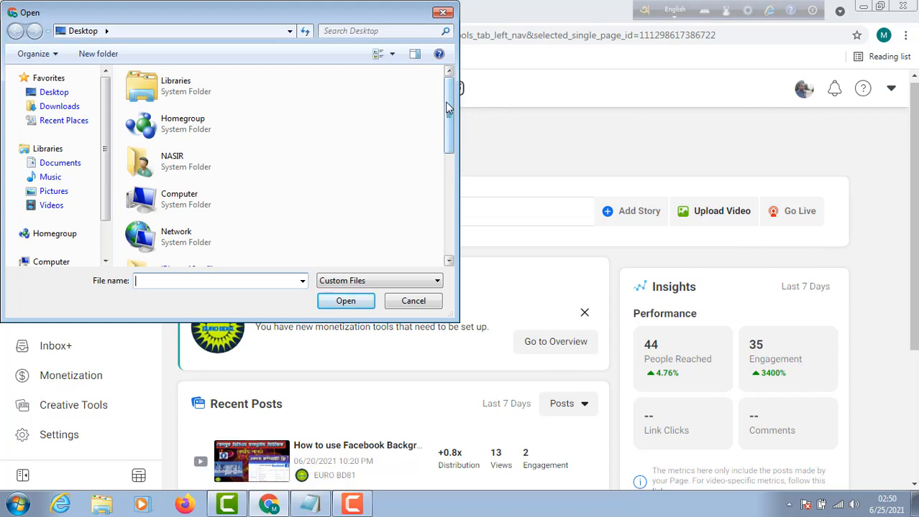
drag(447, 109, 439, 215)
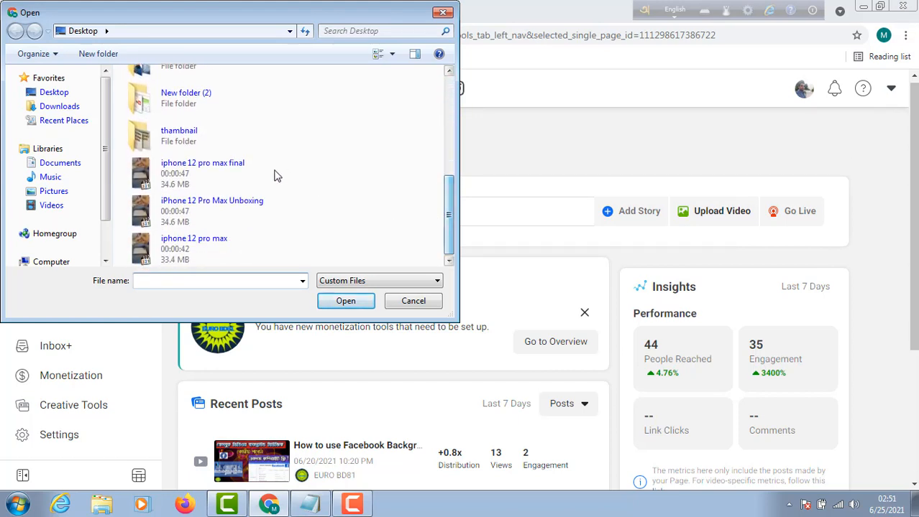
click(134, 210)
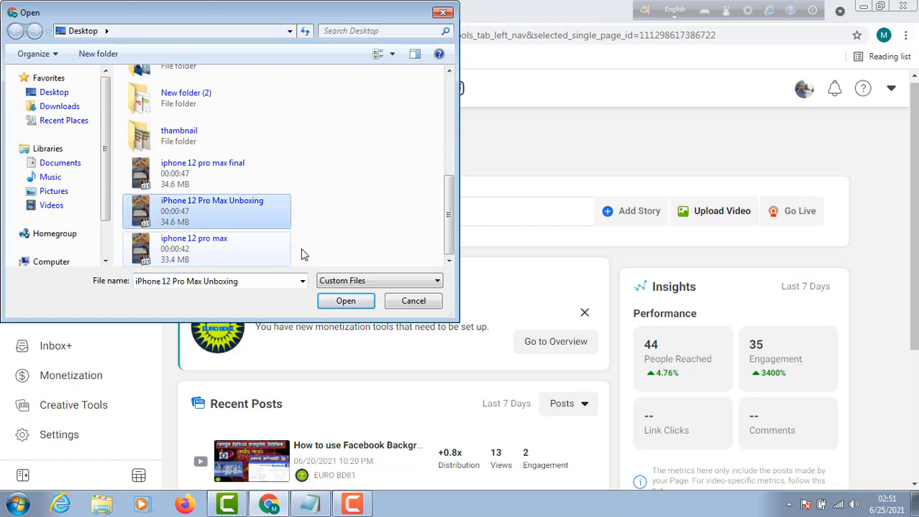
click(346, 301)
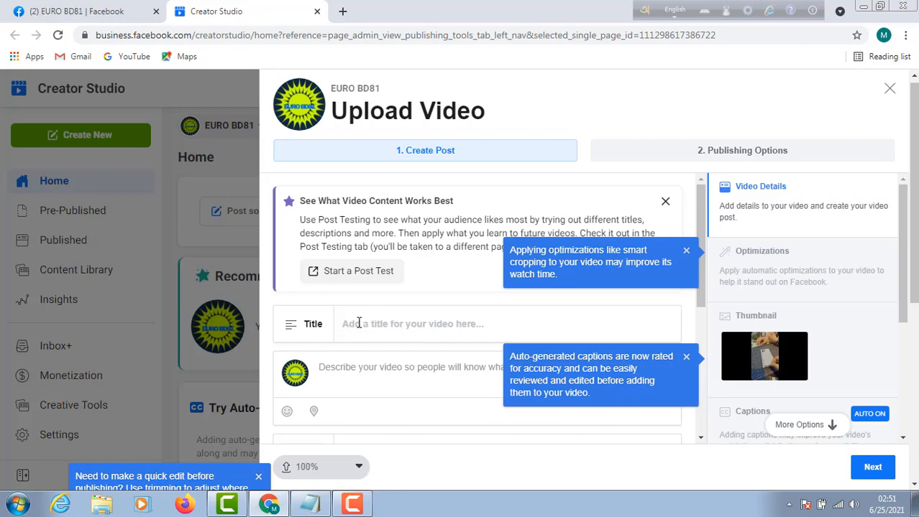
Set the video's title to "iPhone 12 Pro Max Unboxing", copied from the Facebook Video Metadata file.
click(311, 505)
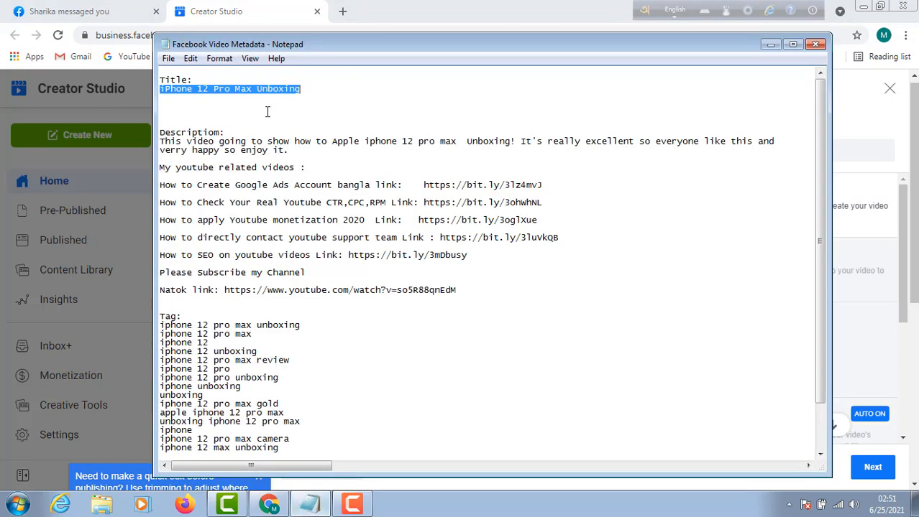
right_click(222, 85)
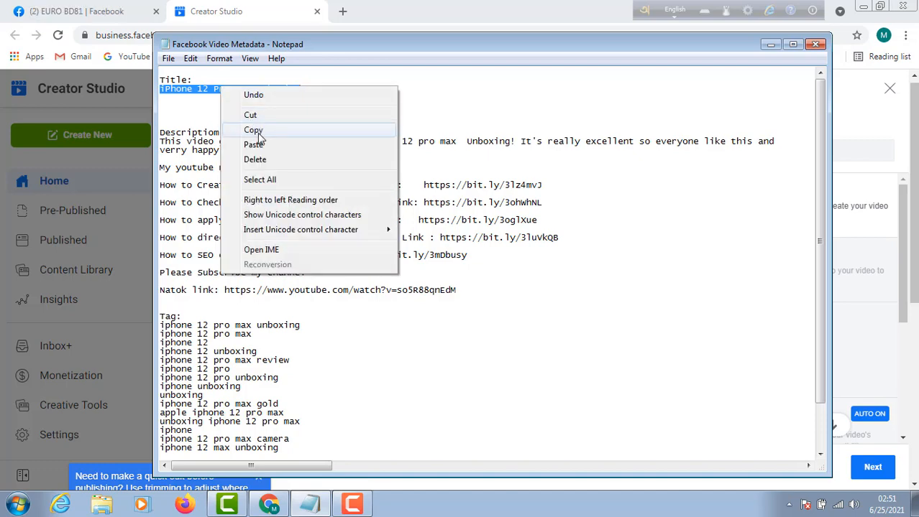
click(277, 130)
click(770, 44)
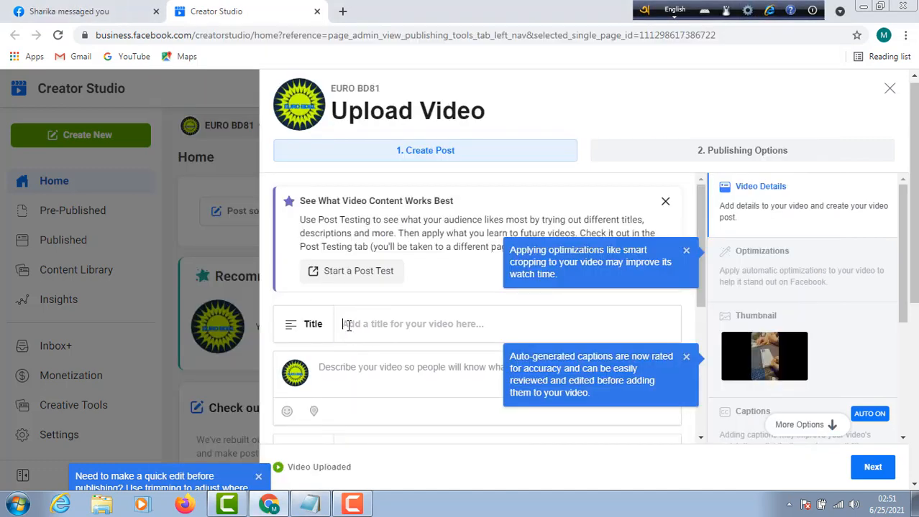
right_click(358, 332)
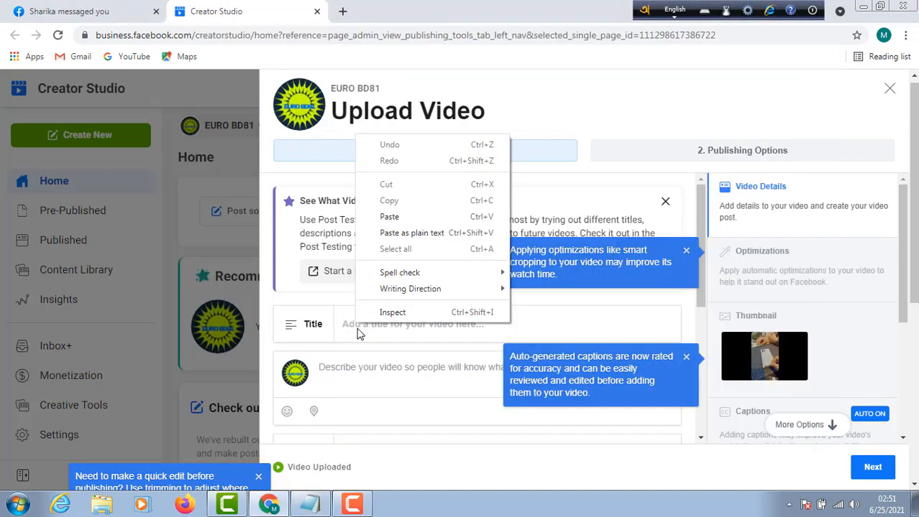
click(401, 217)
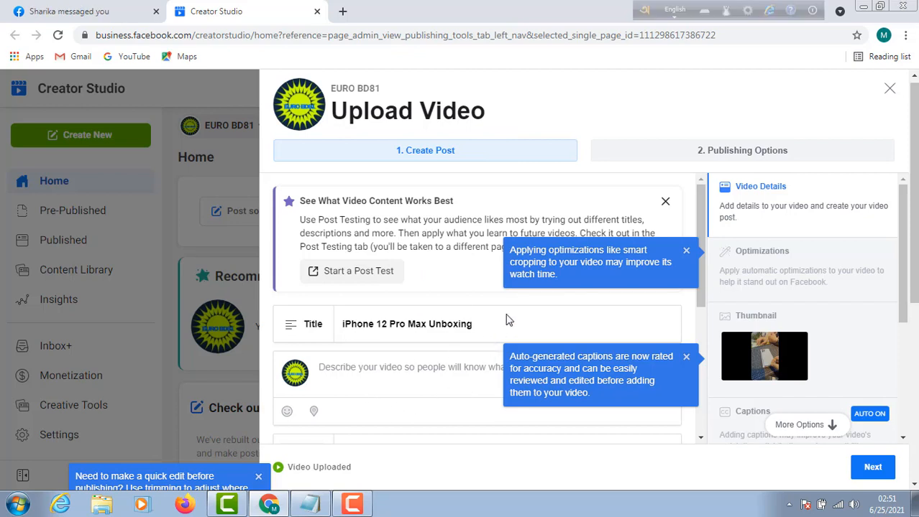
Fill in the video description with the first paragraph of the metadata file's description, from "This video going to show" through "so enjoy it.".
scroll(538, 326, down, 1)
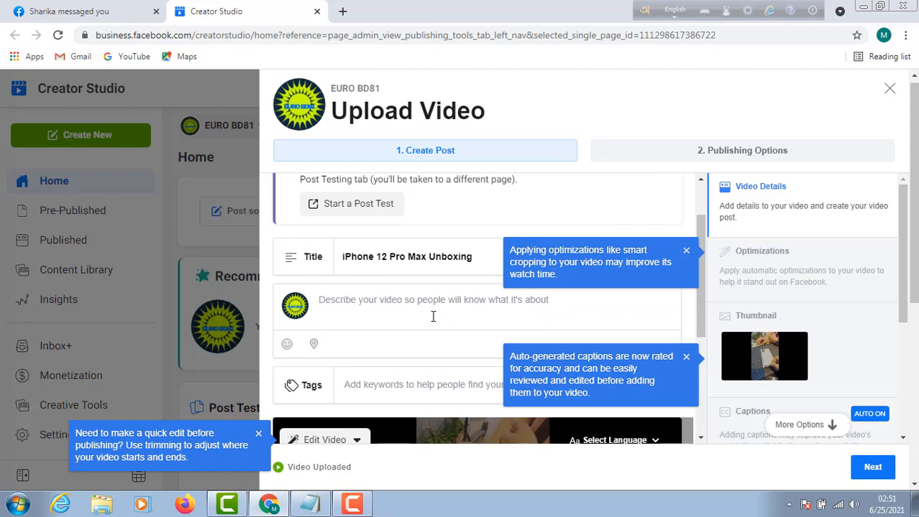
click(372, 300)
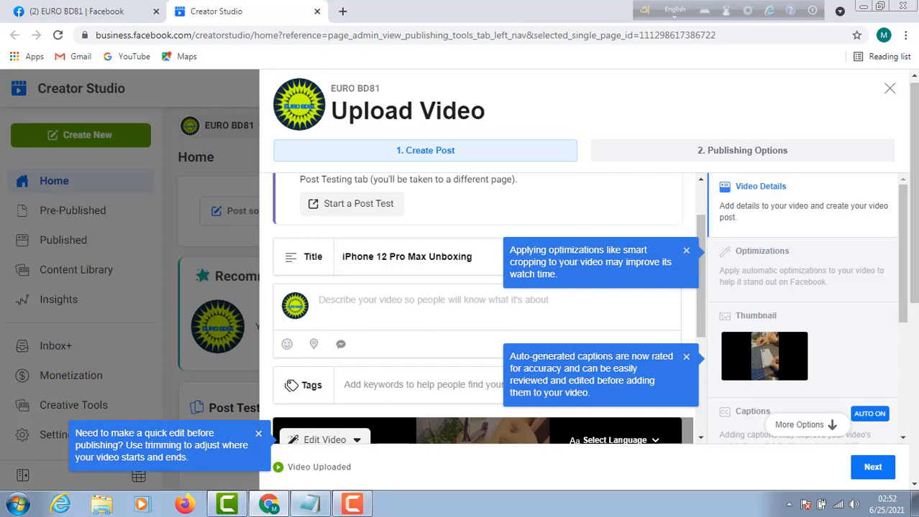
click(310, 504)
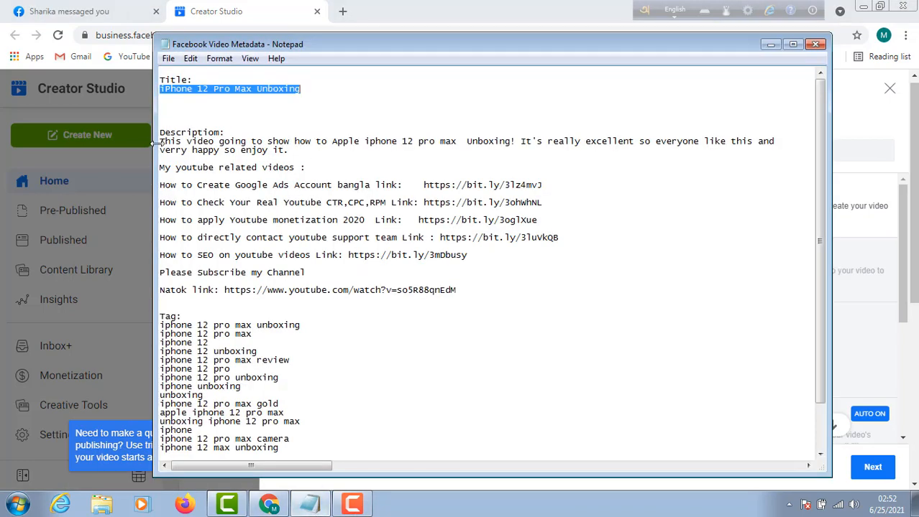
drag(159, 142, 262, 151)
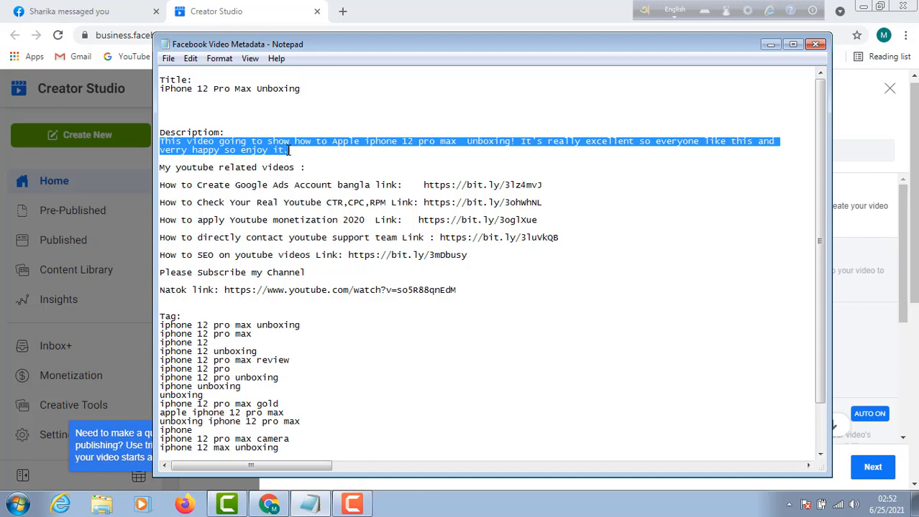
click(285, 150)
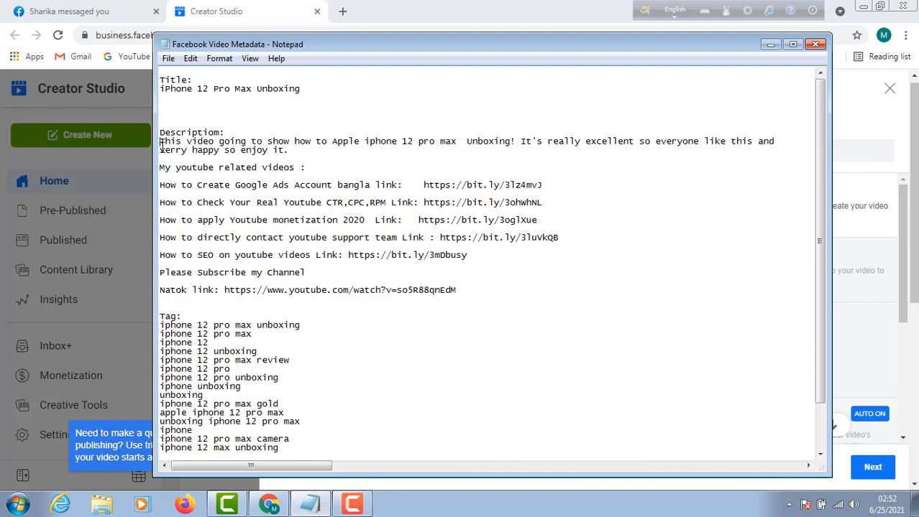
drag(161, 141, 294, 149)
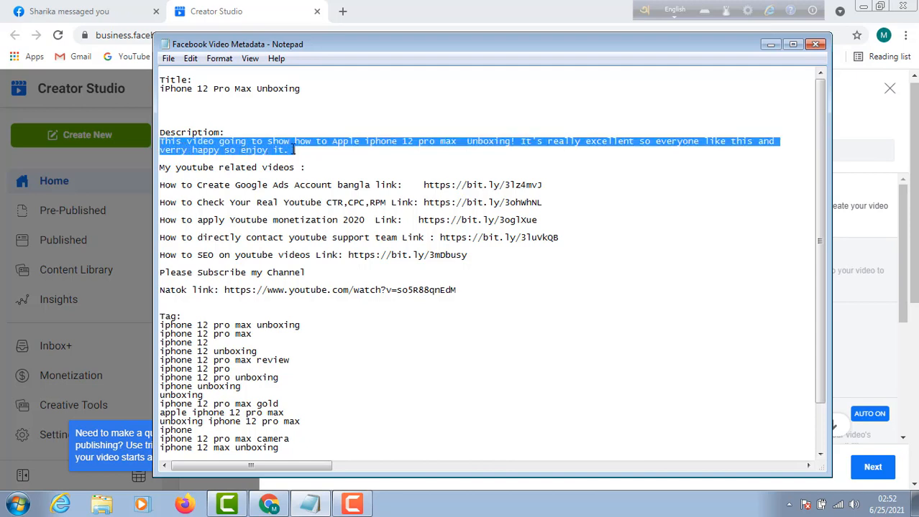
right_click(221, 142)
click(262, 183)
click(767, 47)
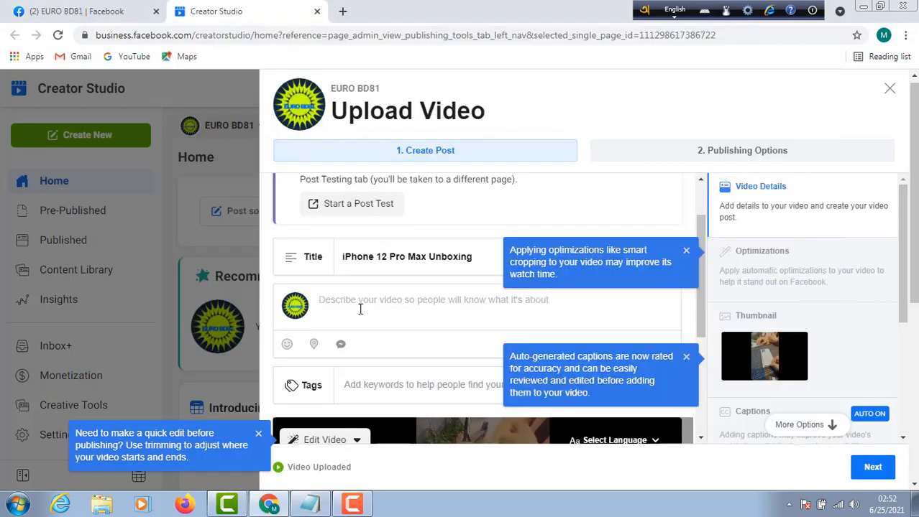
right_click(349, 301)
click(400, 382)
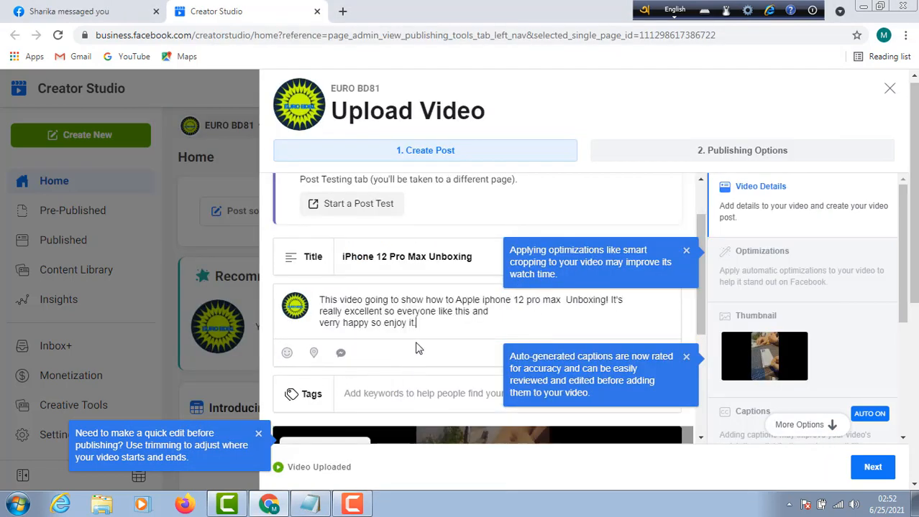
Copy the last five tag lines of the metadata file, from "apple iphone 12 pro max unboxing" to "aesthetic unboxing iphone 12 pro max".
scroll(438, 308, down, 1)
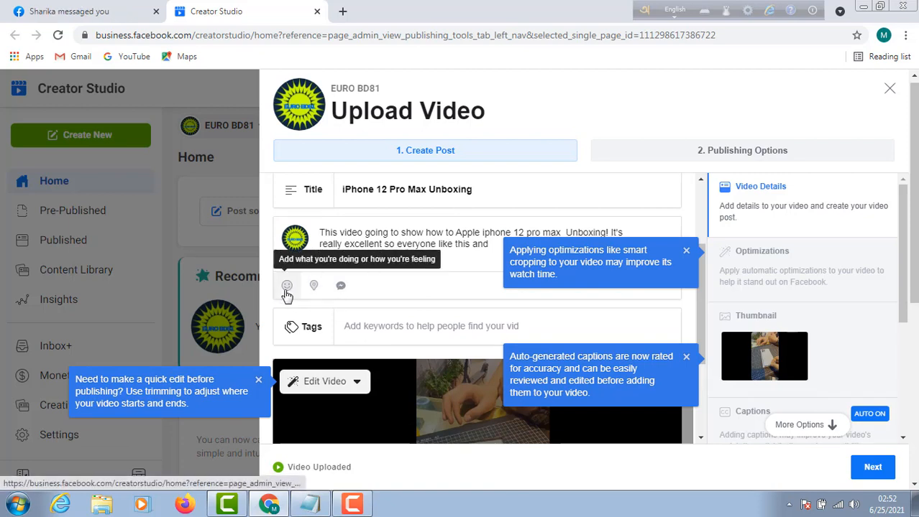
scroll(412, 293, down, 1)
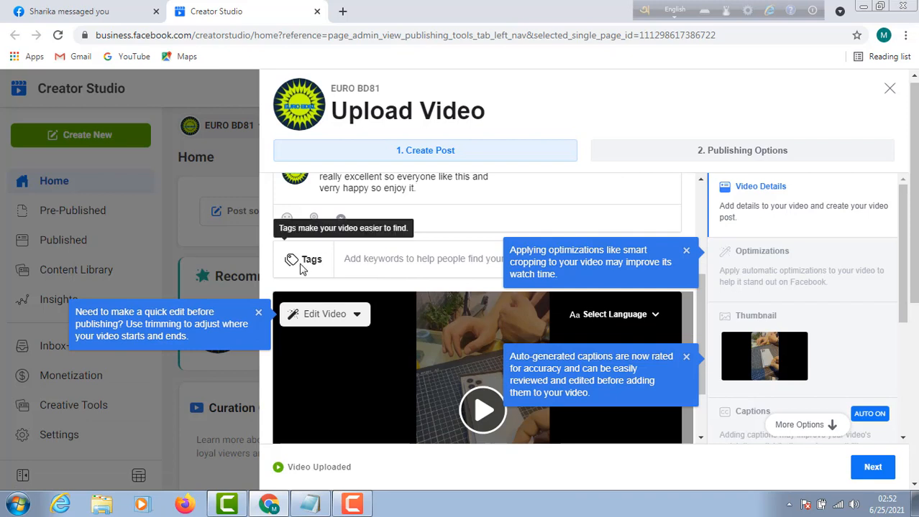
click(411, 259)
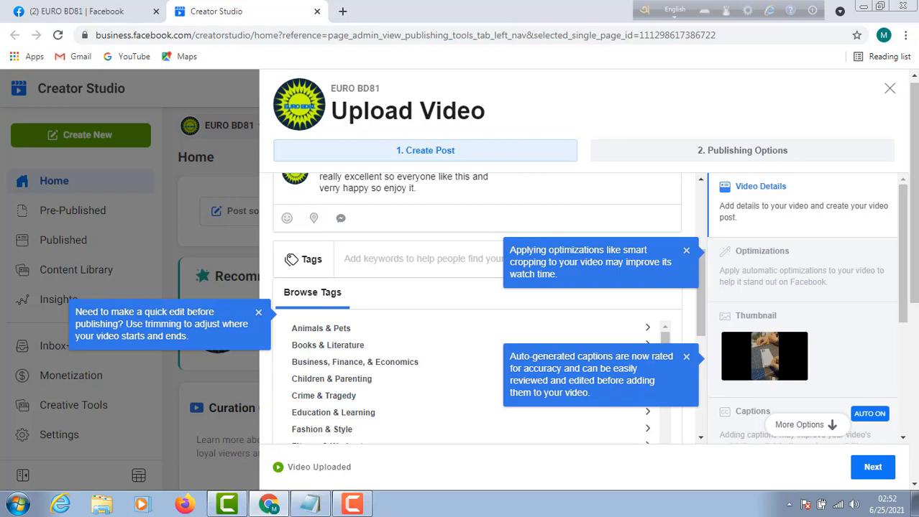
mouse_move(311, 507)
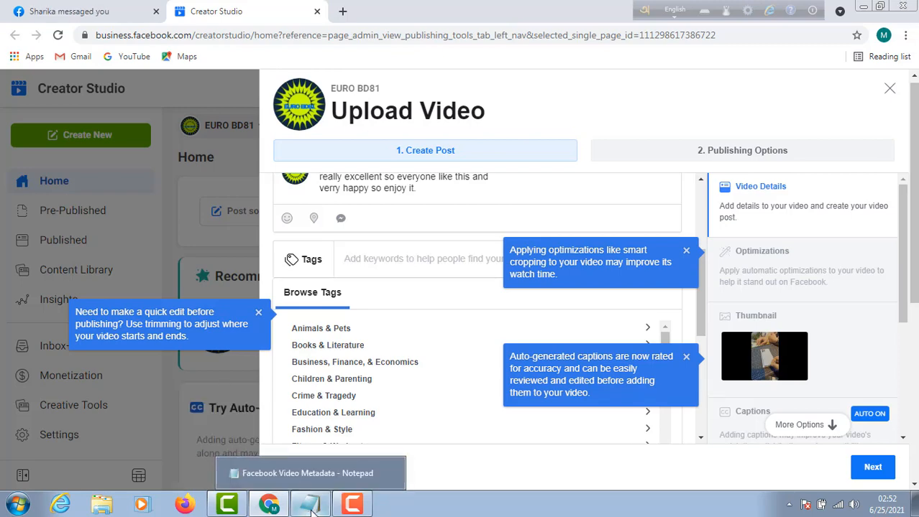
click(307, 473)
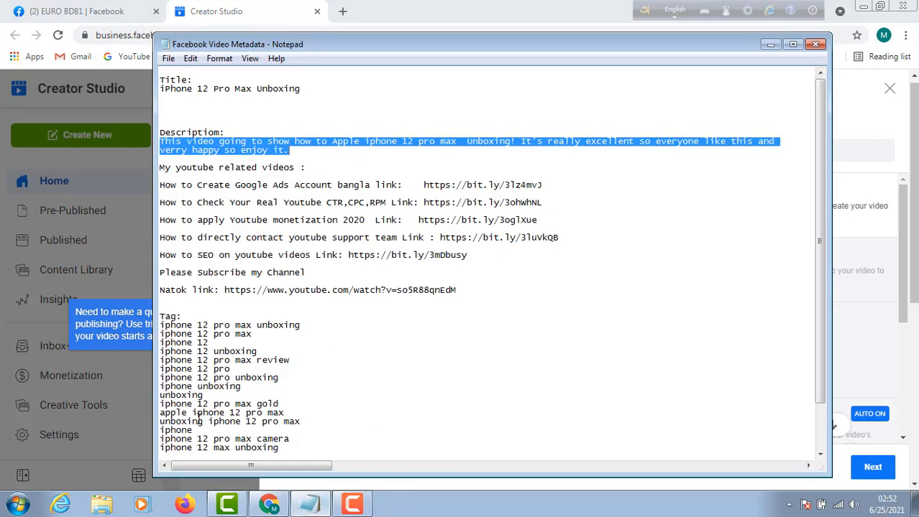
scroll(208, 413, down, 2)
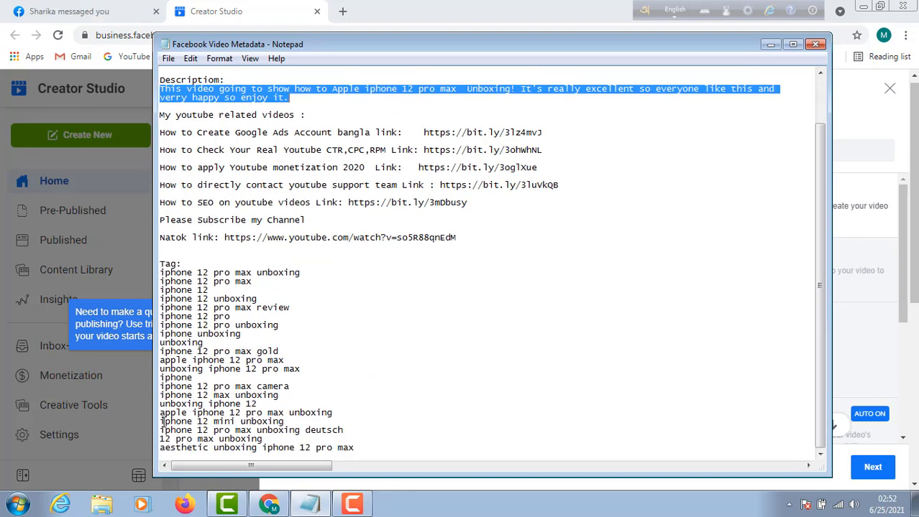
drag(161, 414, 354, 450)
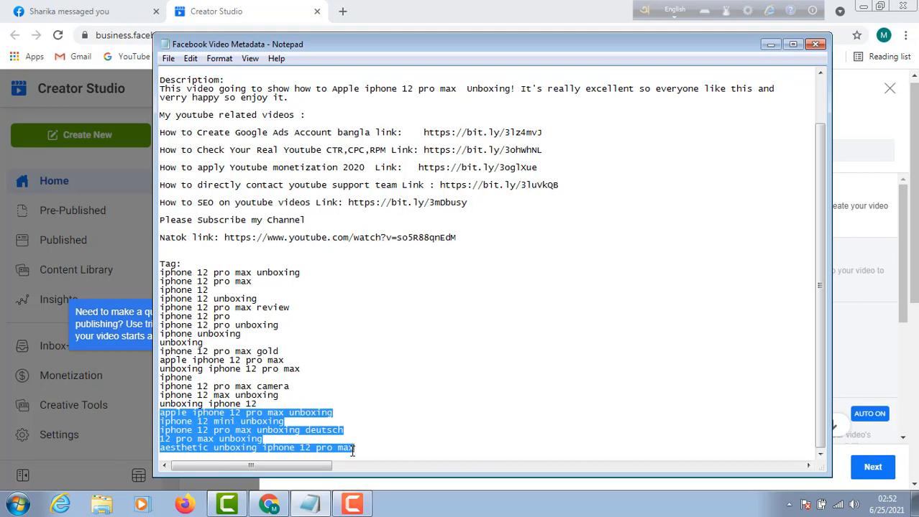
right_click(225, 427)
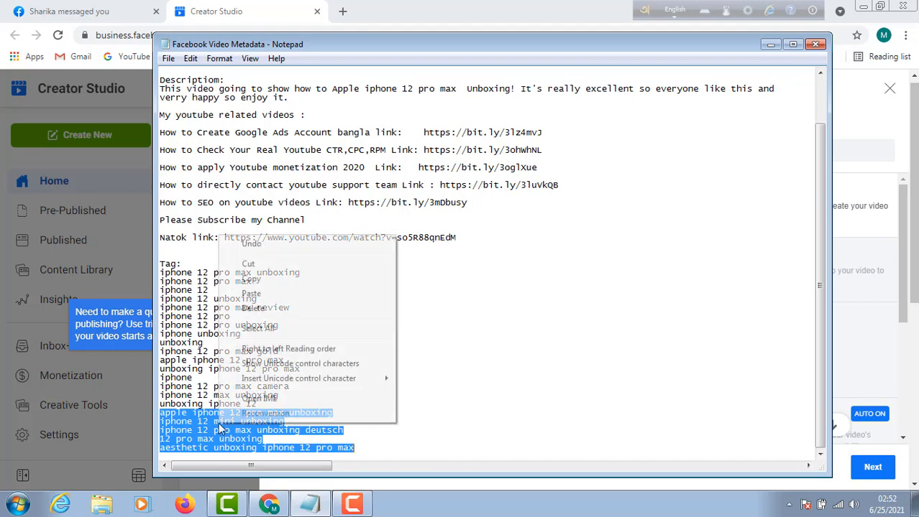
click(273, 281)
click(770, 44)
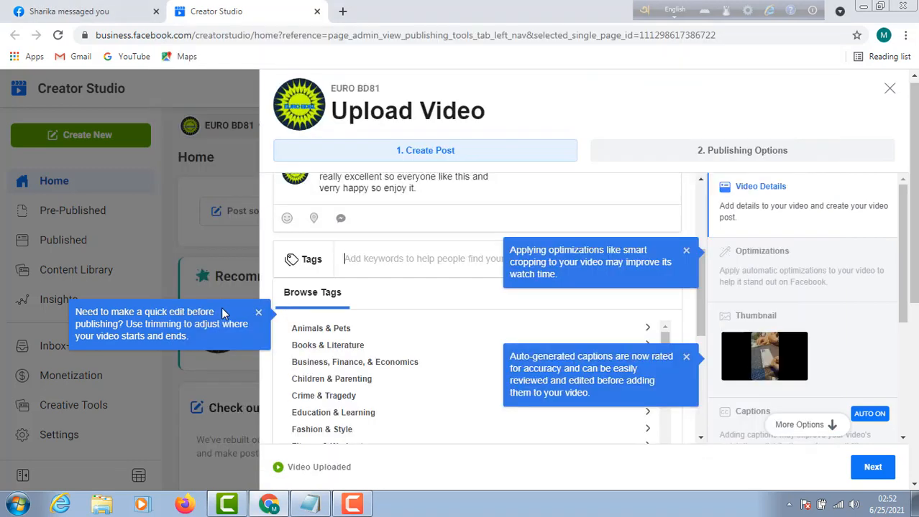
Paste the copied keywords into the video's tags and add them as one new tag.
right_click(362, 256)
click(404, 343)
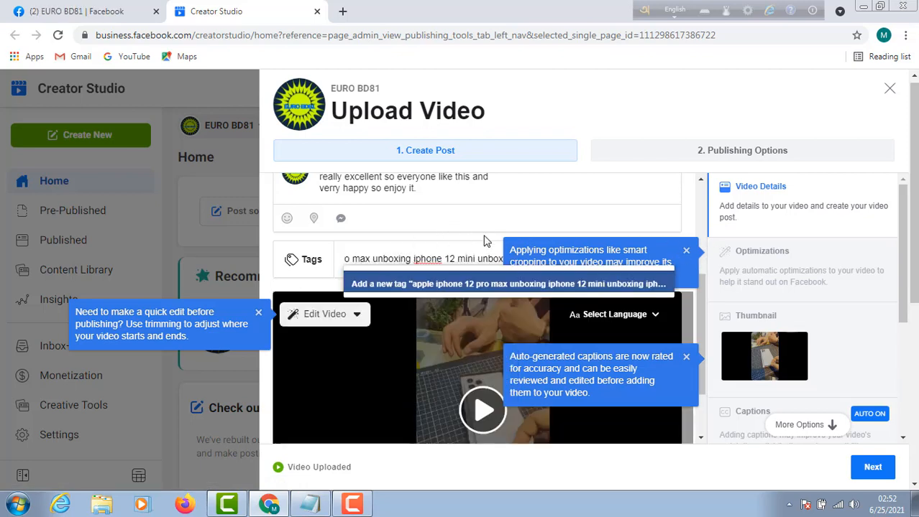
right_click(391, 259)
click(410, 342)
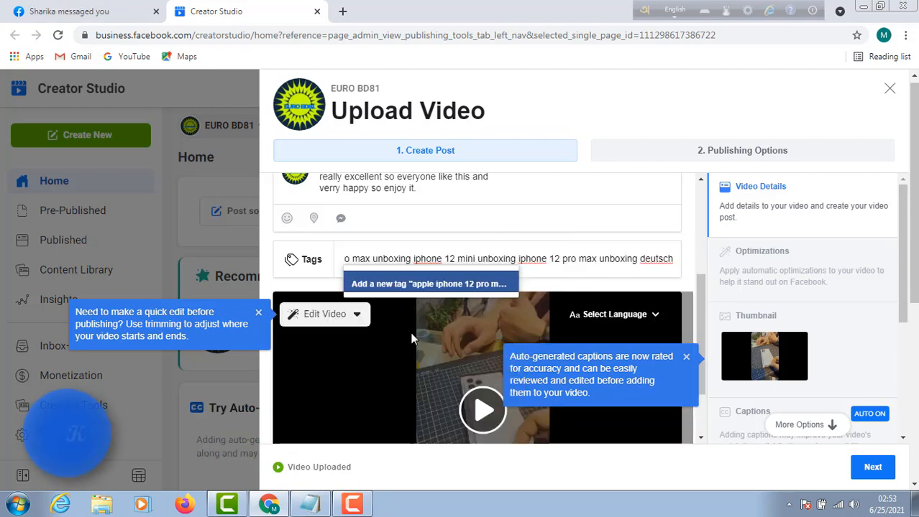
click(413, 339)
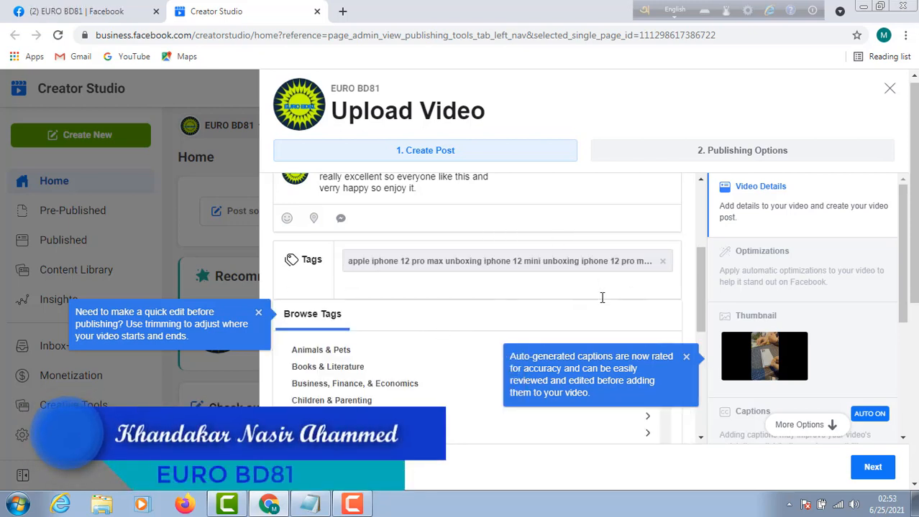
Browse the suggested tag categories and open Science & Tech.
scroll(413, 307, down, 3)
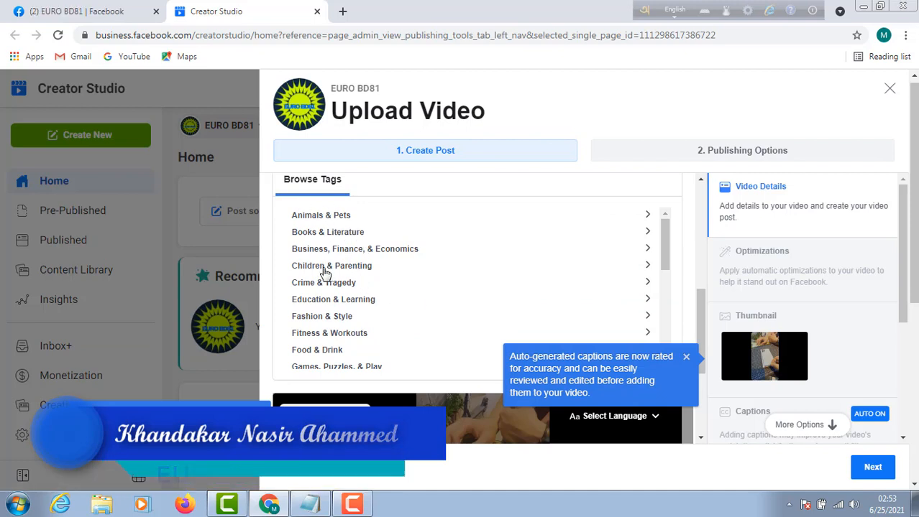
scroll(352, 290, down, 5)
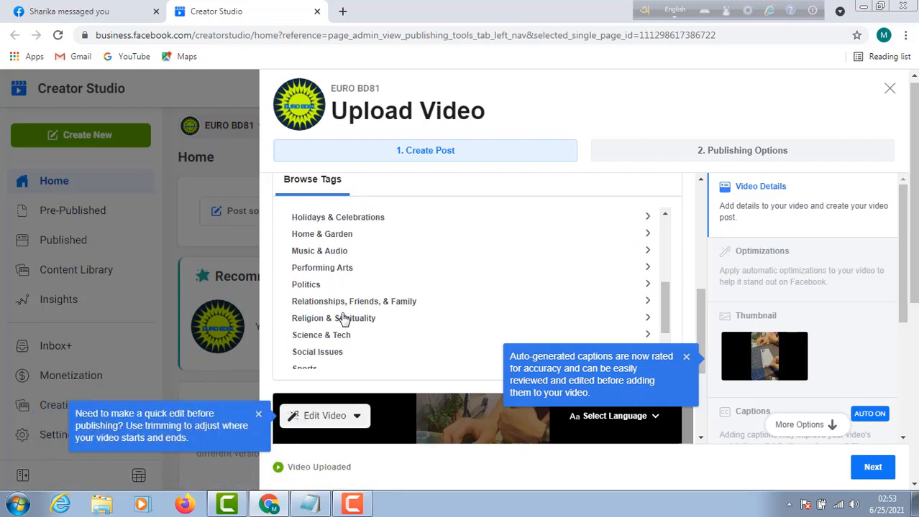
scroll(344, 319, down, 1)
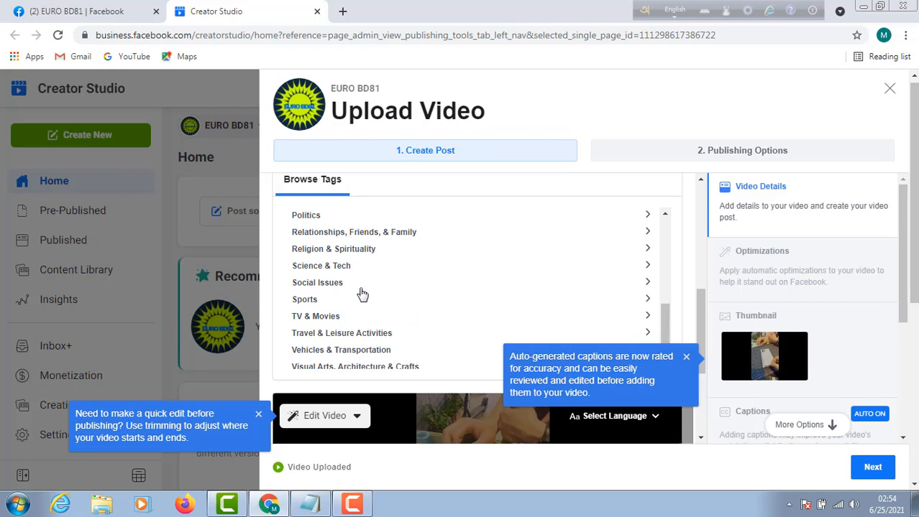
click(317, 266)
Set the video's thumbnail to a custom image, using the JPEG file 20210624_043642 from the Desktop.
scroll(472, 315, down, 3)
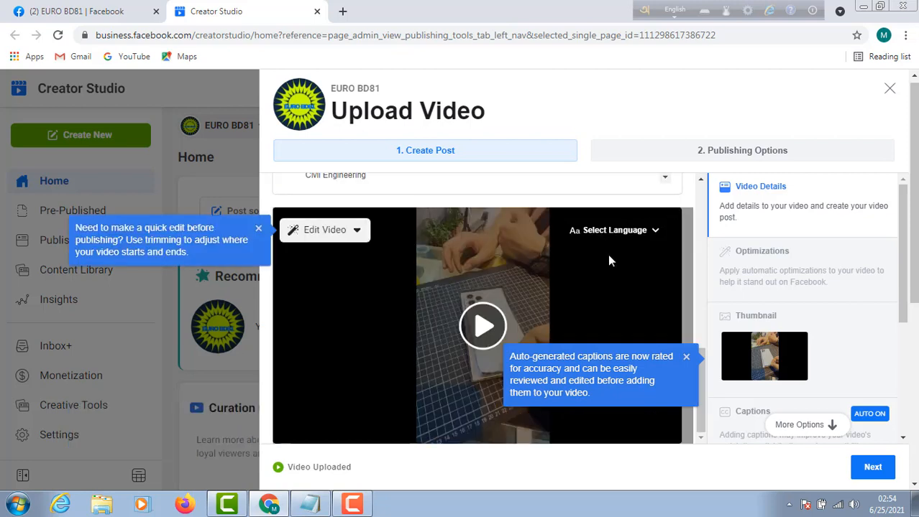
scroll(605, 255, down, 1)
scroll(440, 327, down, 2)
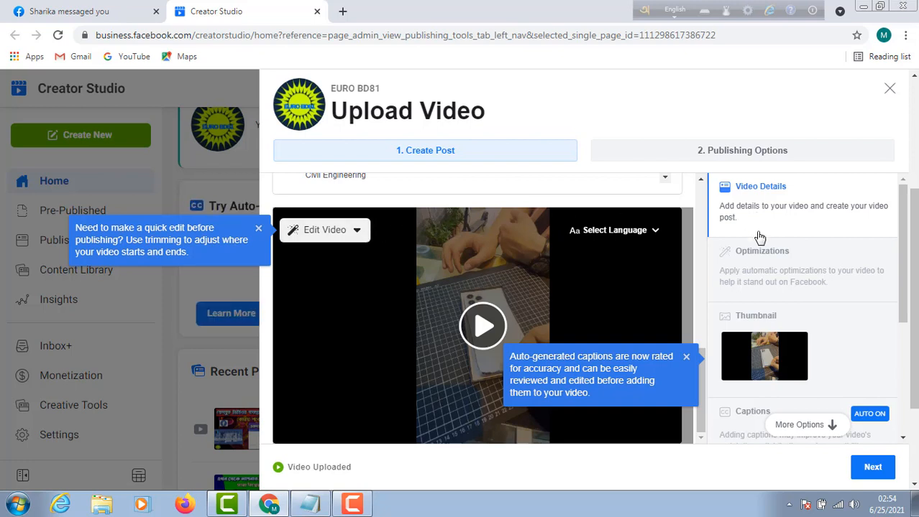
scroll(748, 324, down, 1)
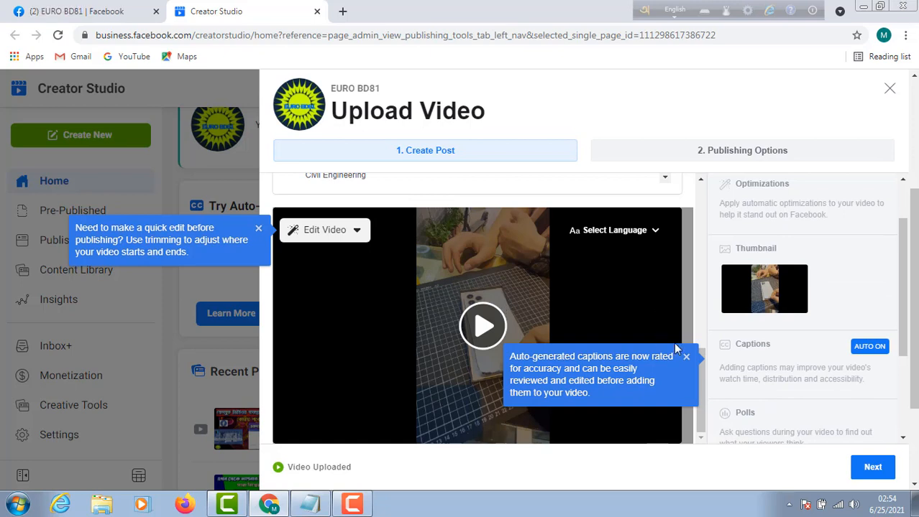
scroll(748, 288, up, 1)
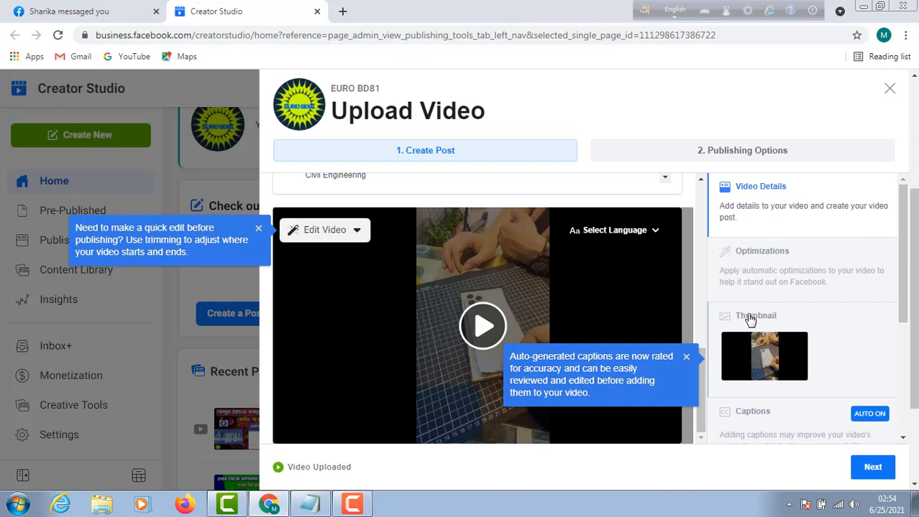
click(750, 320)
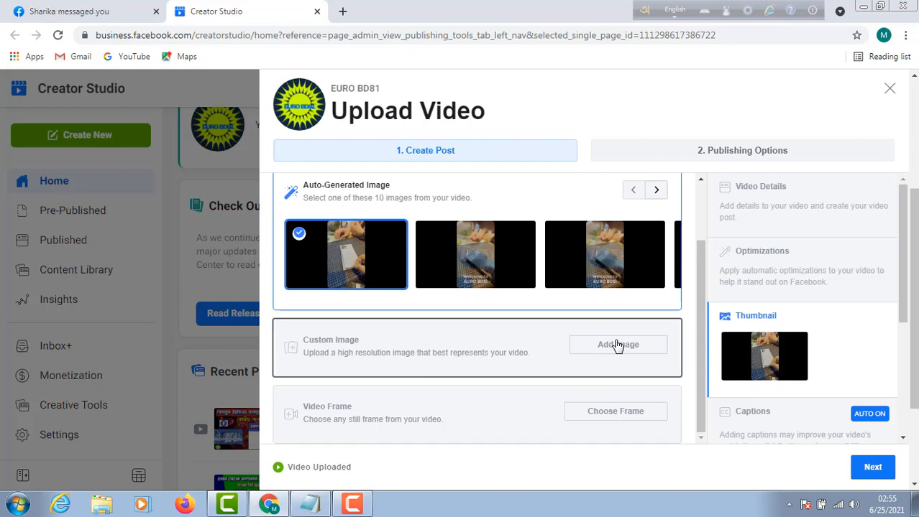
click(617, 346)
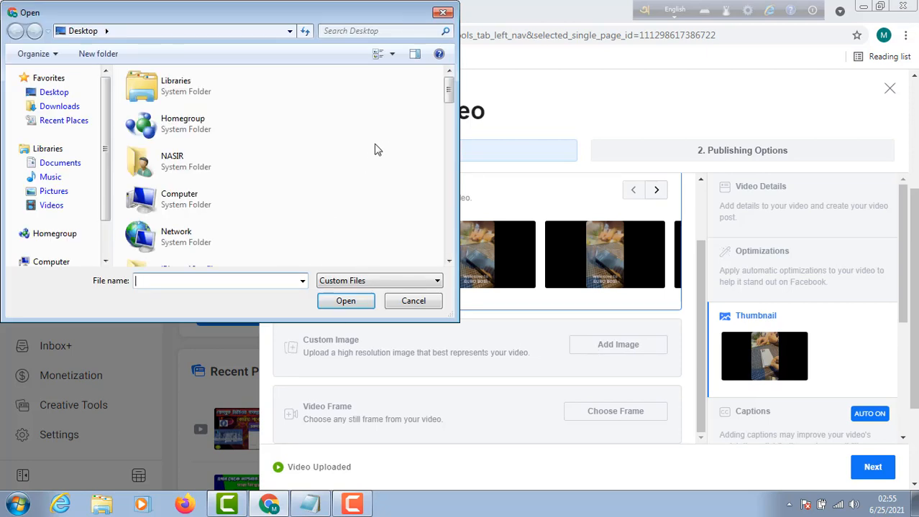
click(448, 94)
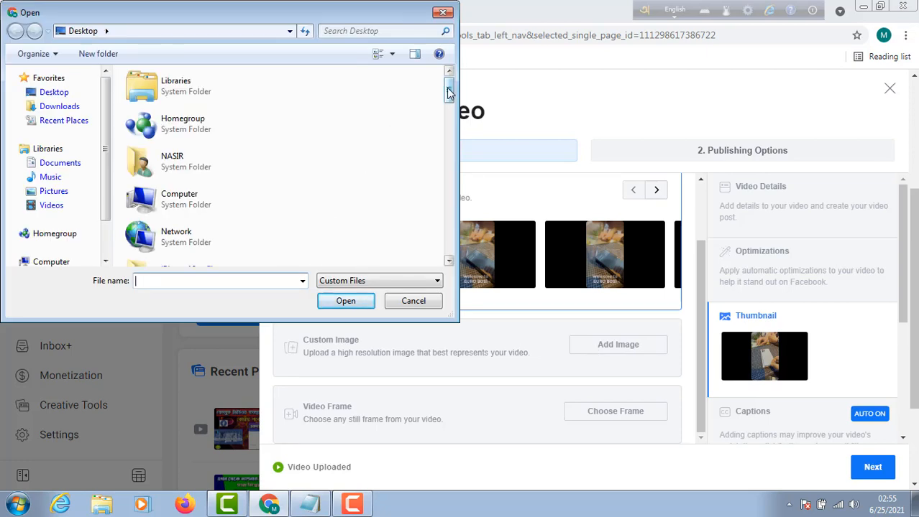
drag(448, 94, 448, 144)
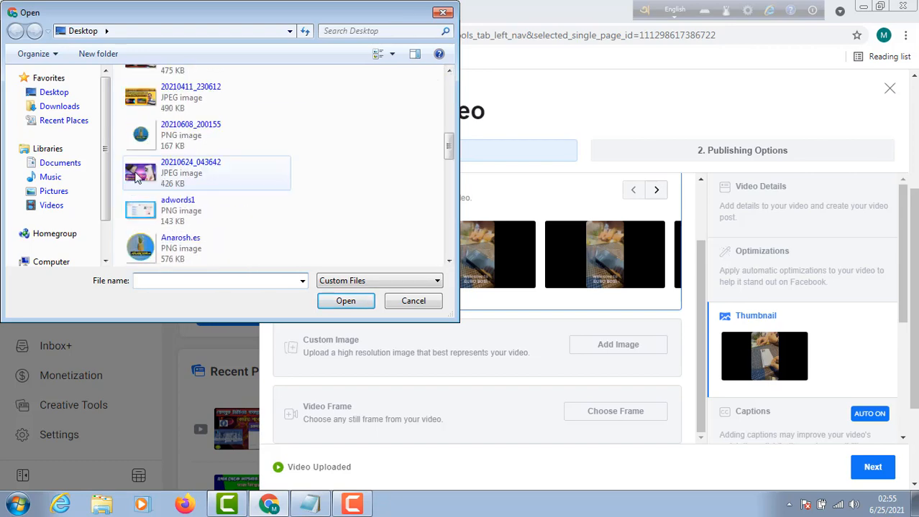
click(137, 178)
click(345, 301)
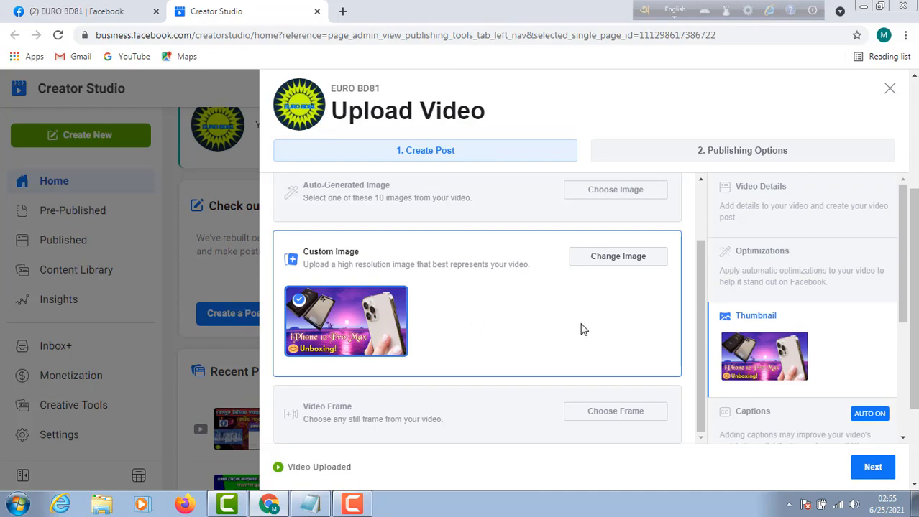
Check the remaining optional video settings and proceed to the publishing options.
scroll(557, 327, down, 1)
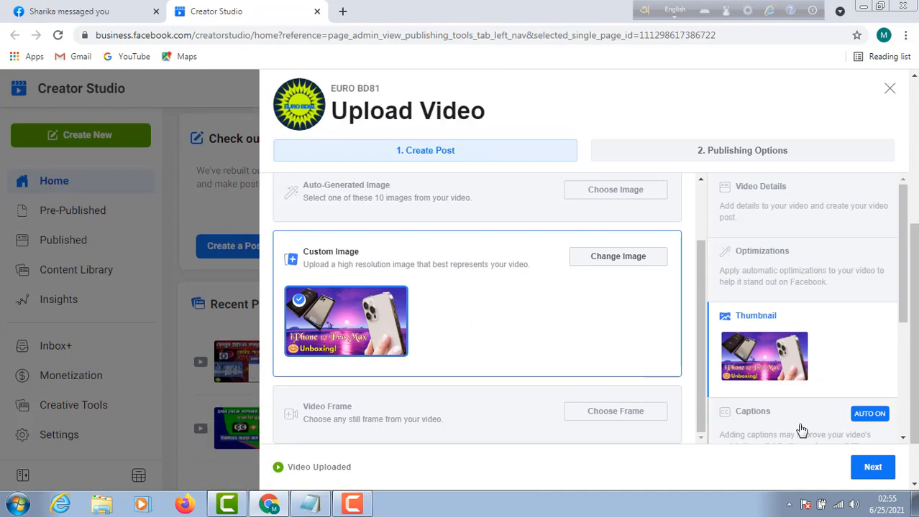
scroll(728, 400, down, 1)
scroll(726, 401, down, 3)
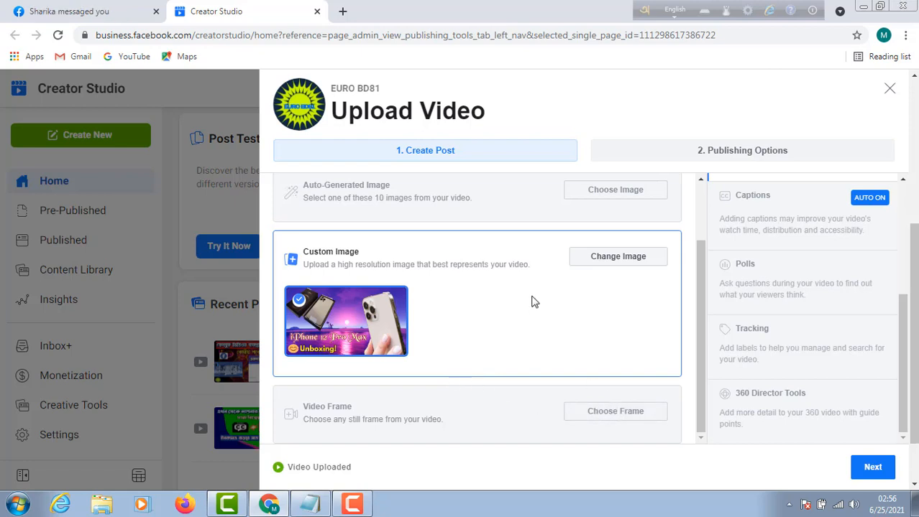
scroll(572, 264, up, 2)
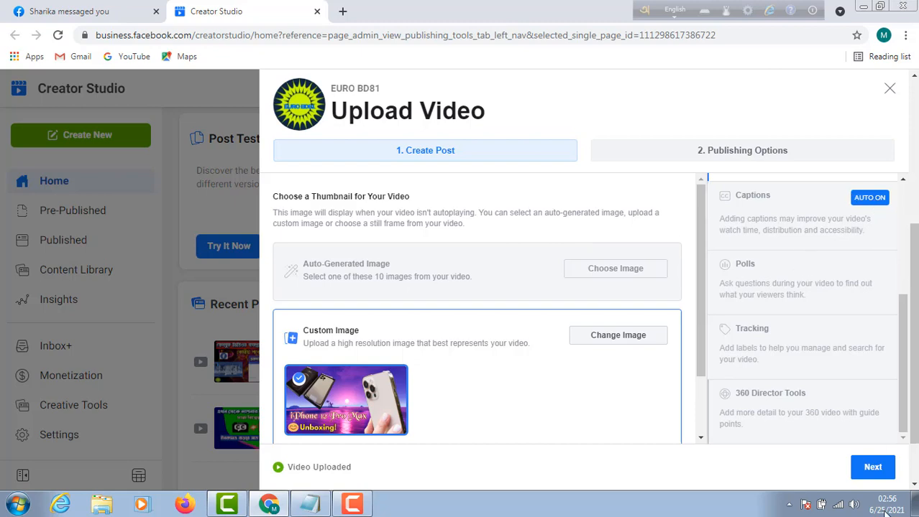
click(875, 470)
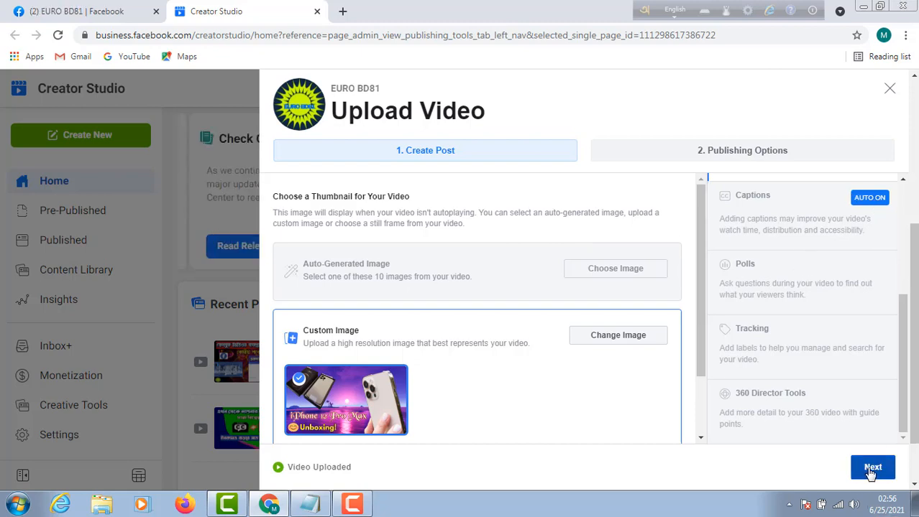
click(869, 470)
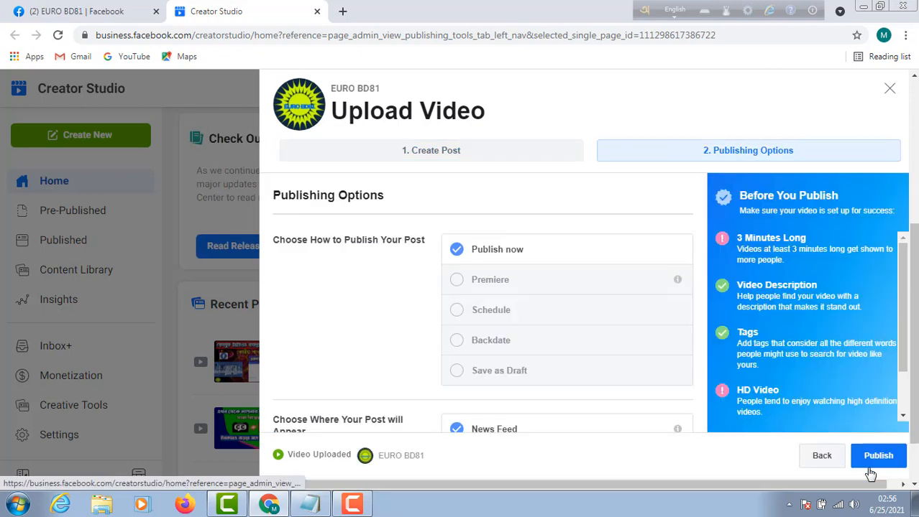
Examine the publishing options for timing, placement, fundraising, playlists, series, crossposting and moderation, including the available playlist choices.
scroll(513, 364, down, 1)
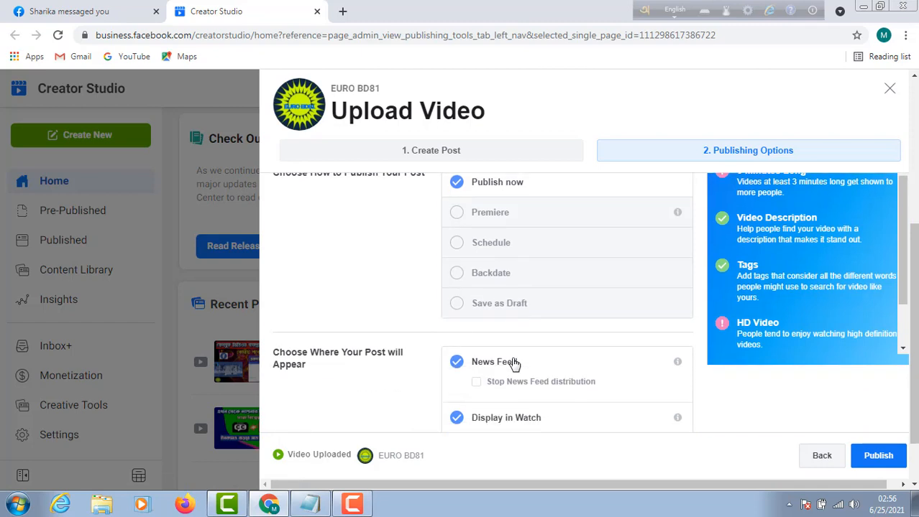
scroll(486, 257, up, 1)
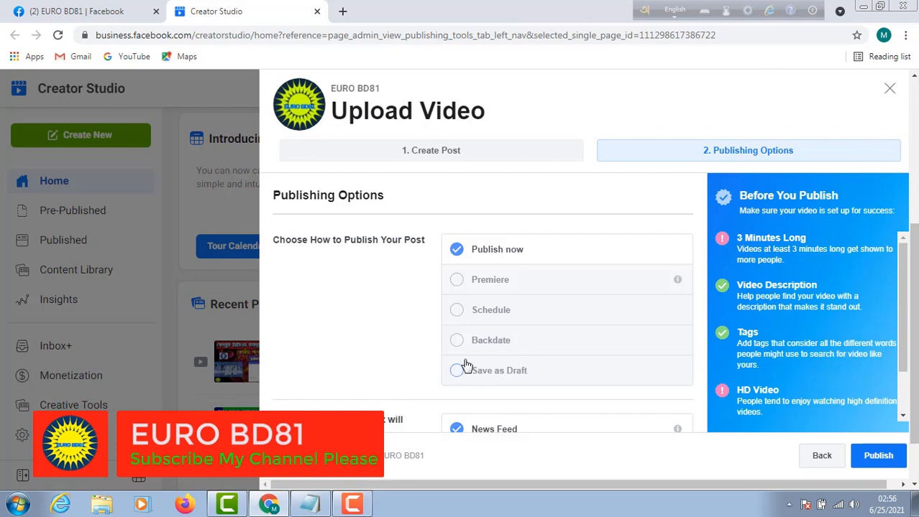
scroll(568, 337, down, 2)
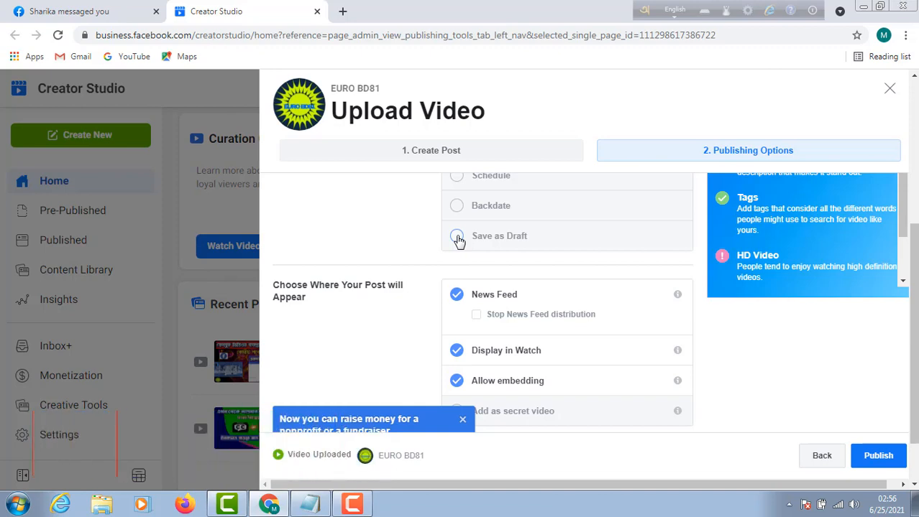
scroll(502, 287, down, 1)
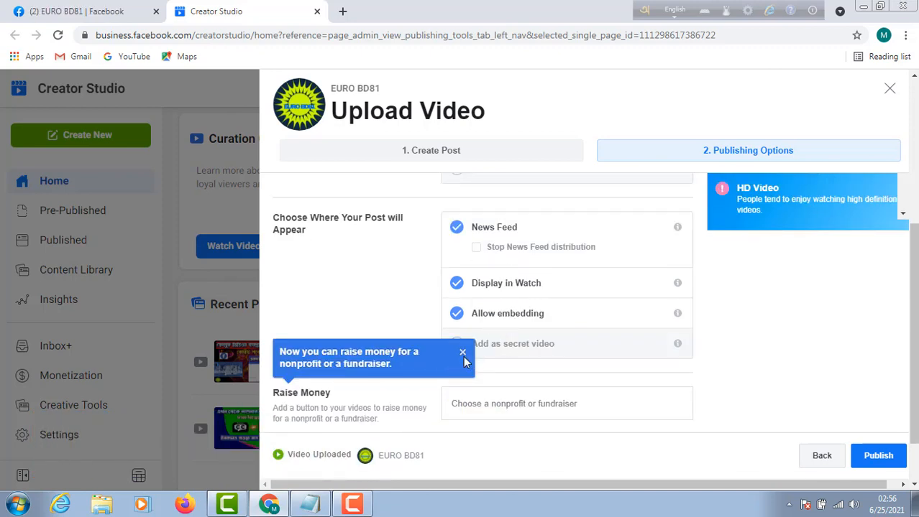
scroll(676, 343, down, 2)
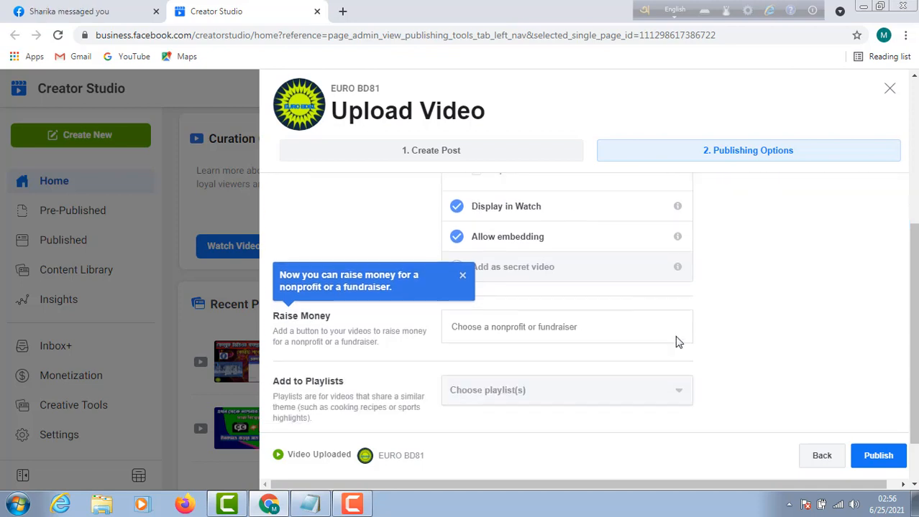
scroll(676, 343, down, 1)
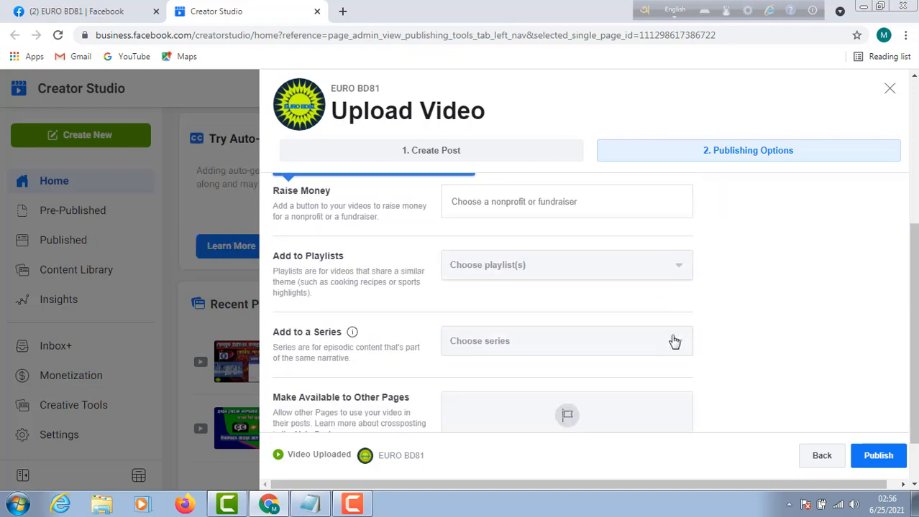
scroll(674, 342, down, 2)
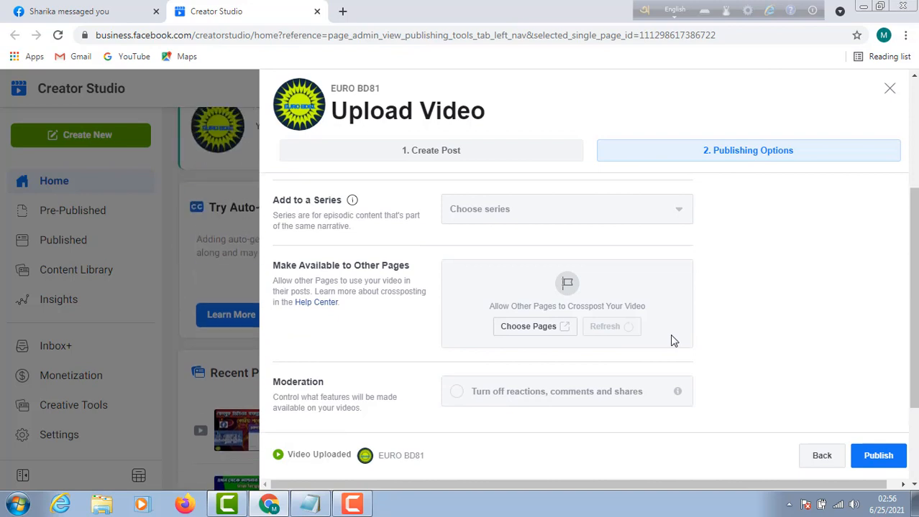
scroll(459, 260, up, 3)
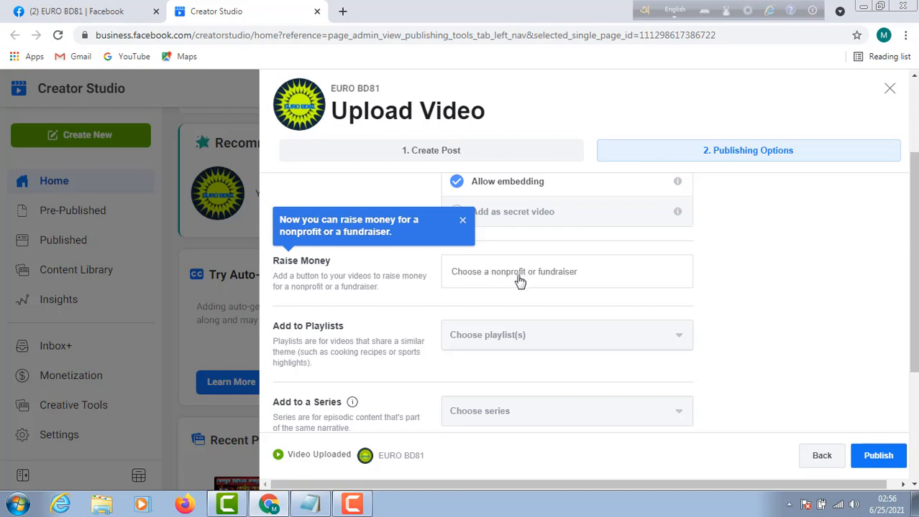
scroll(431, 342, down, 1)
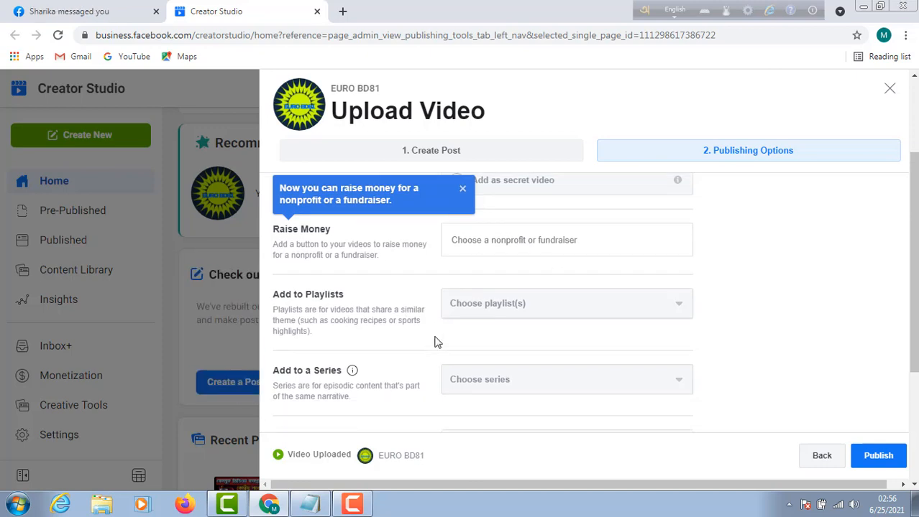
click(679, 275)
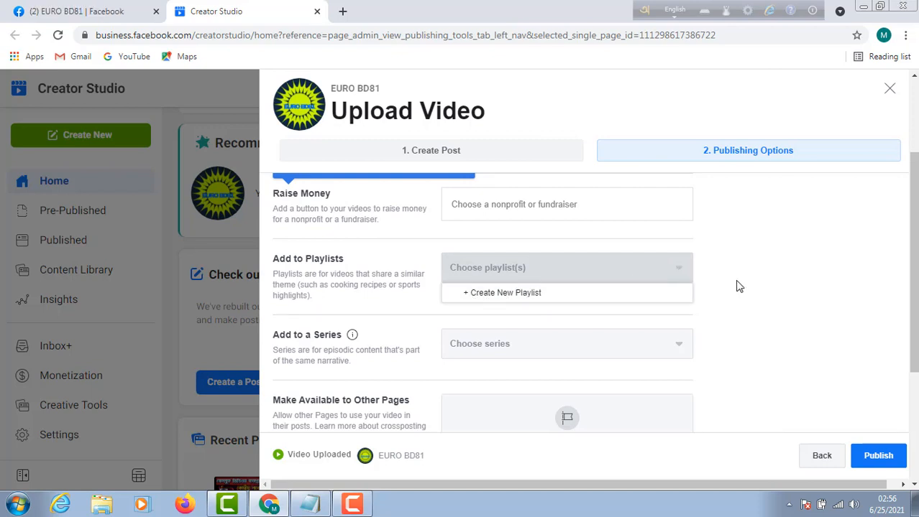
scroll(503, 324, down, 2)
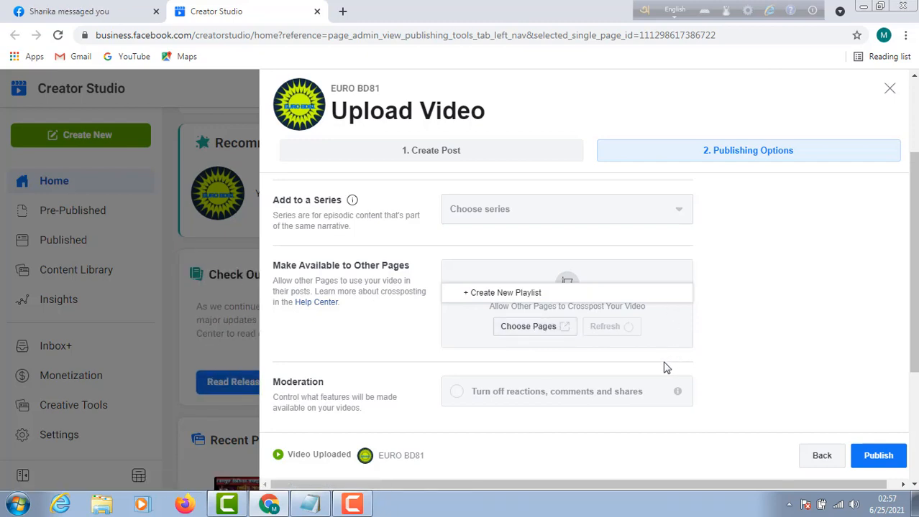
scroll(735, 394, down, 1)
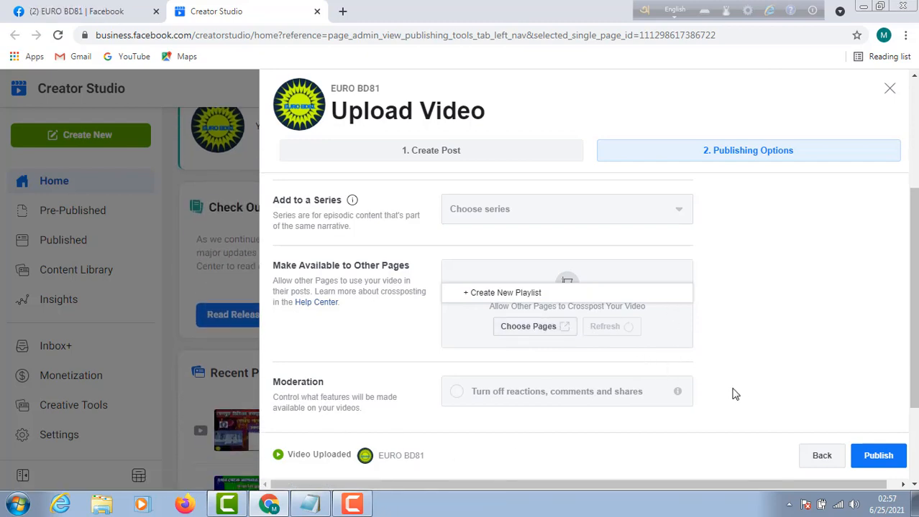
Publish the video post immediately, keeping the Publish now option.
scroll(676, 376, up, 6)
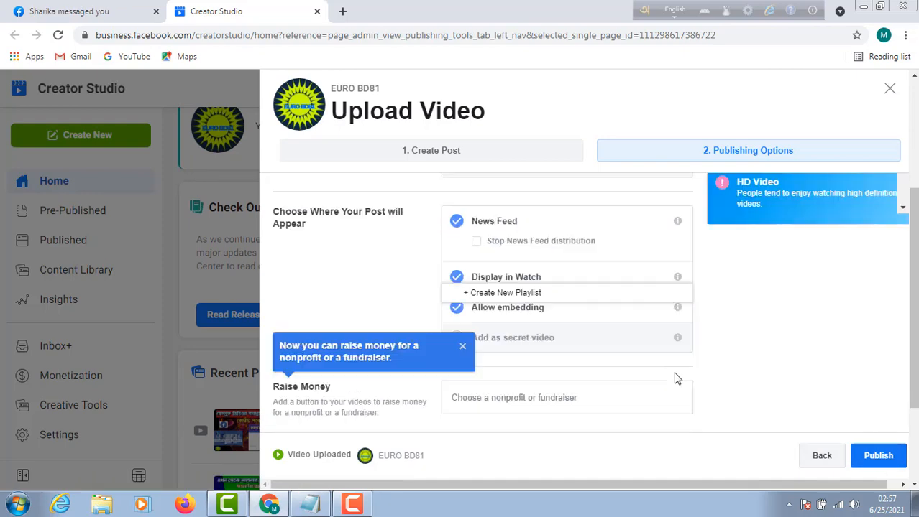
scroll(601, 350, up, 3)
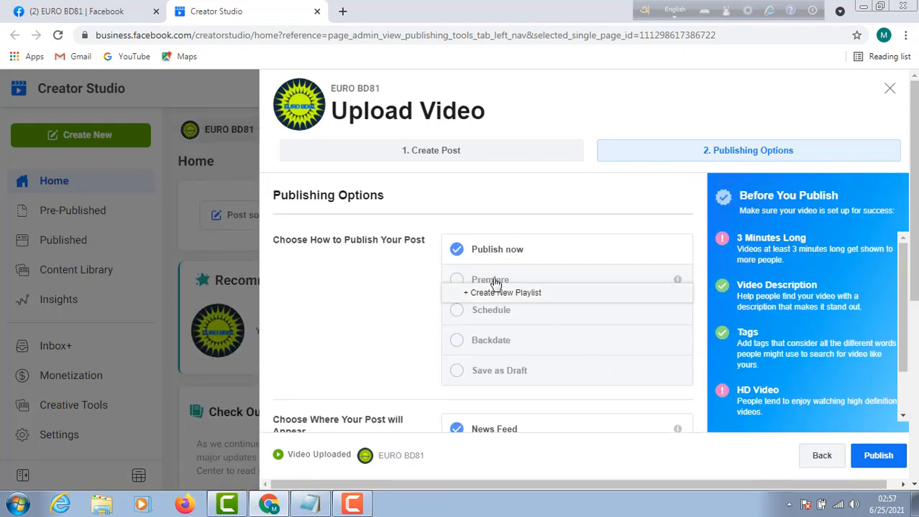
click(878, 460)
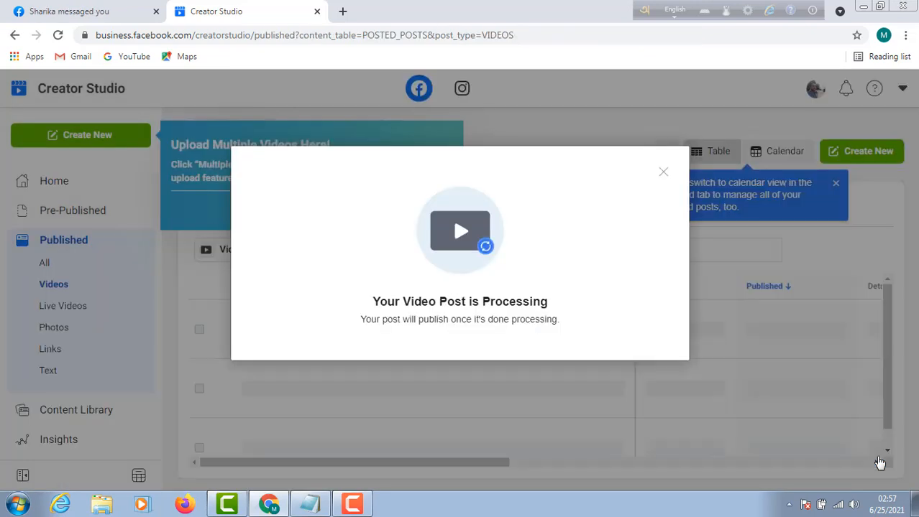